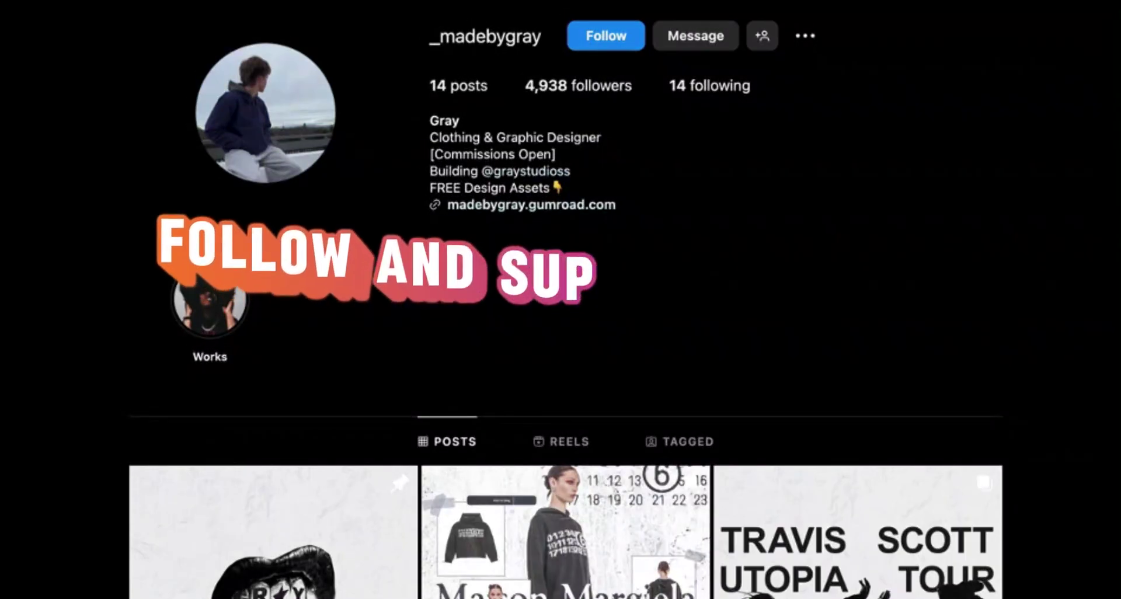
scroll(565, 350, "down", 4)
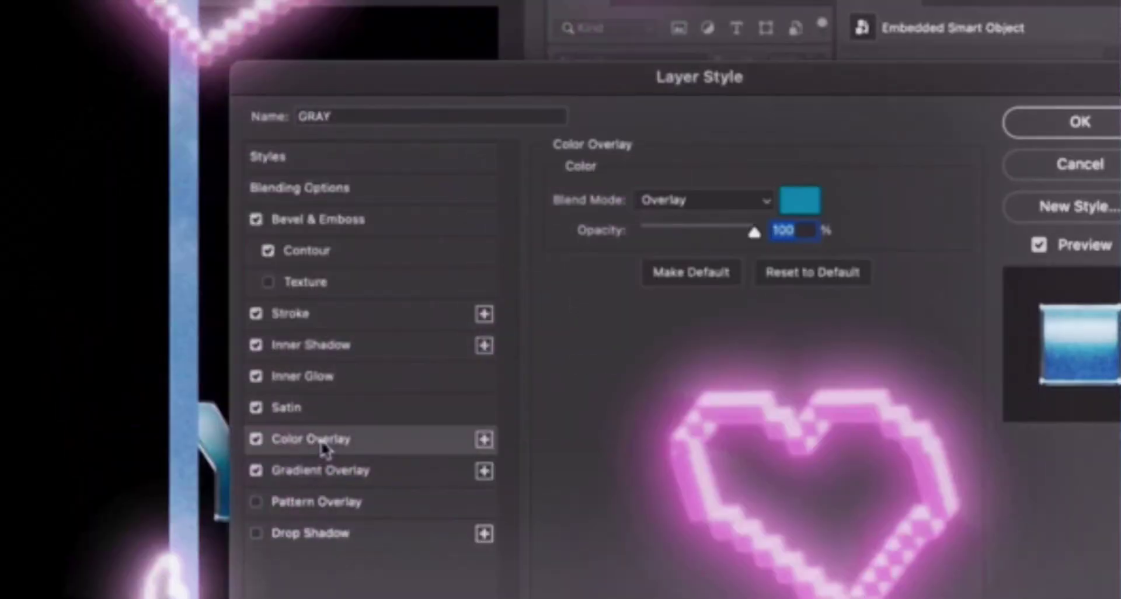
left_click(325, 469)
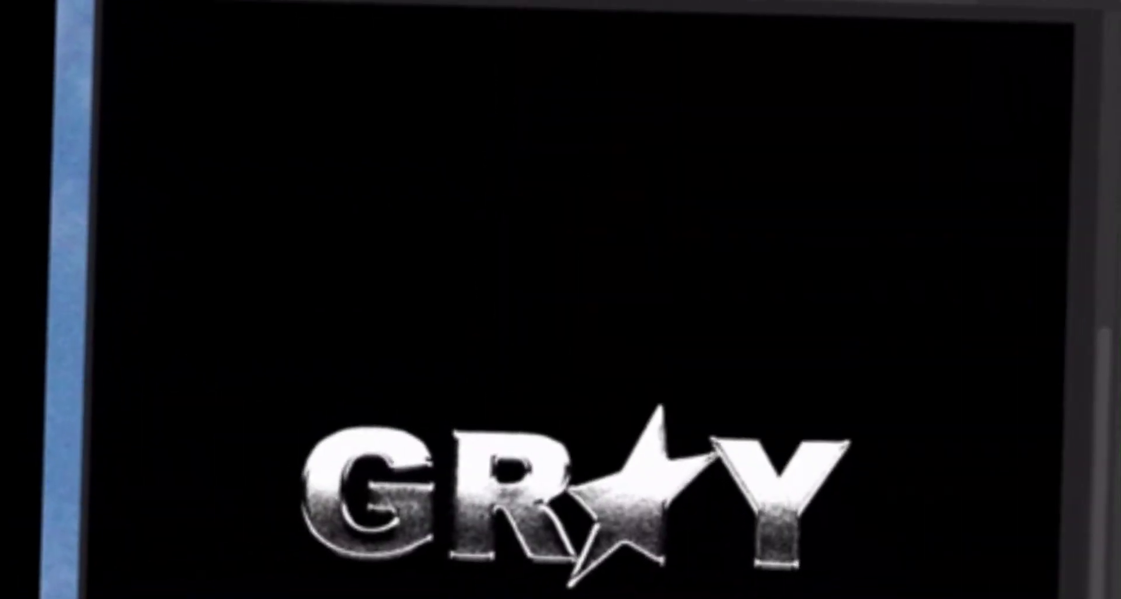
left_click(438, 517)
scroll(437, 517, "up", 5)
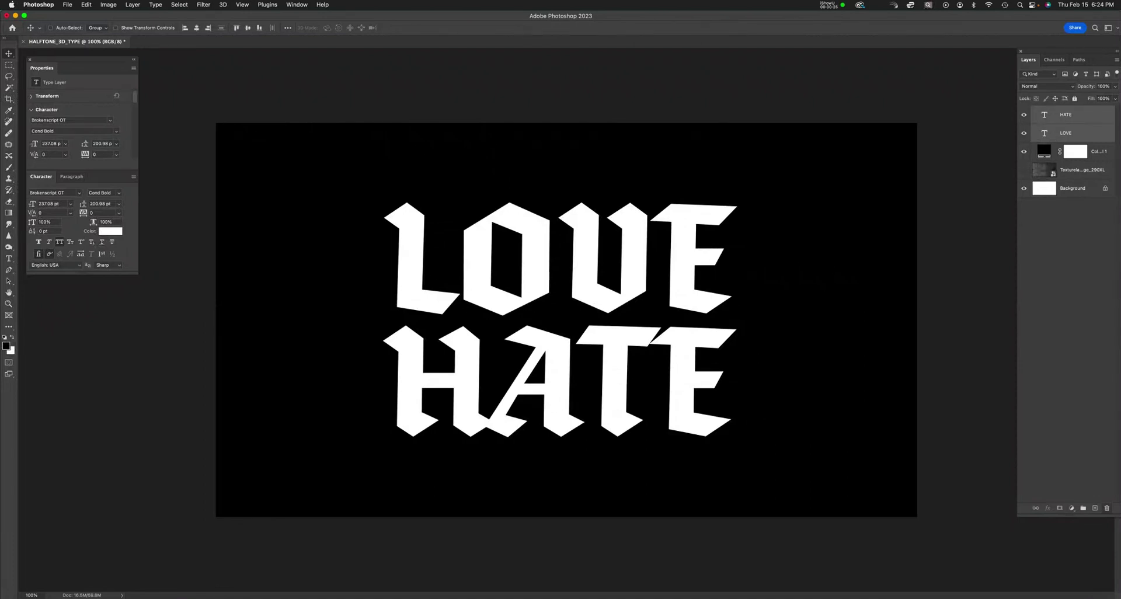
- Group the LOVE and HATE text layers and open the group's layer style settings
key("super+g")
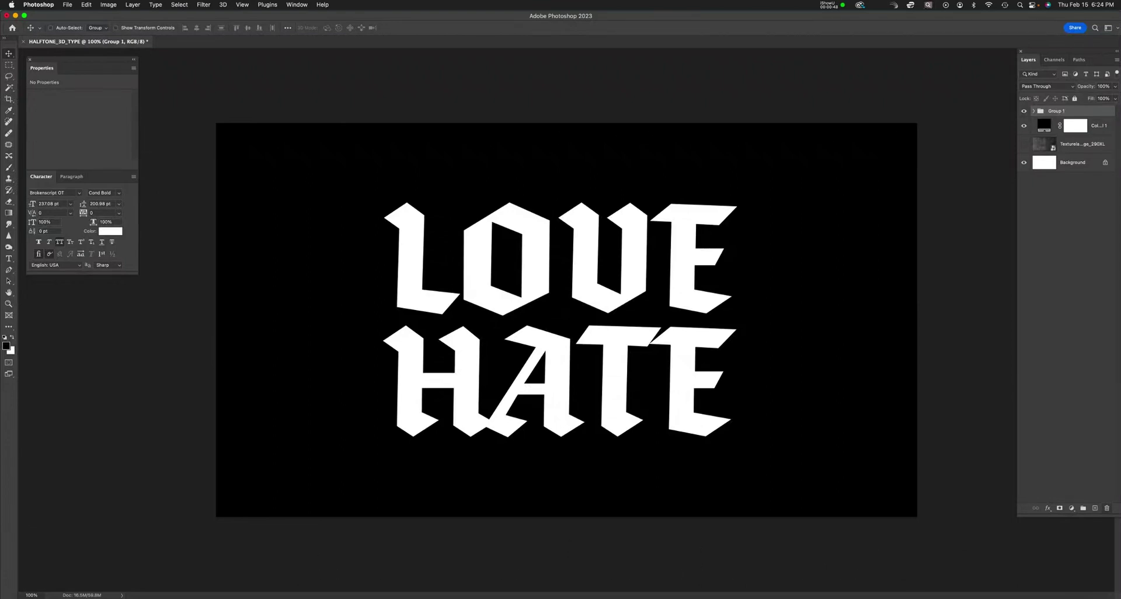
double_click(1075, 111)
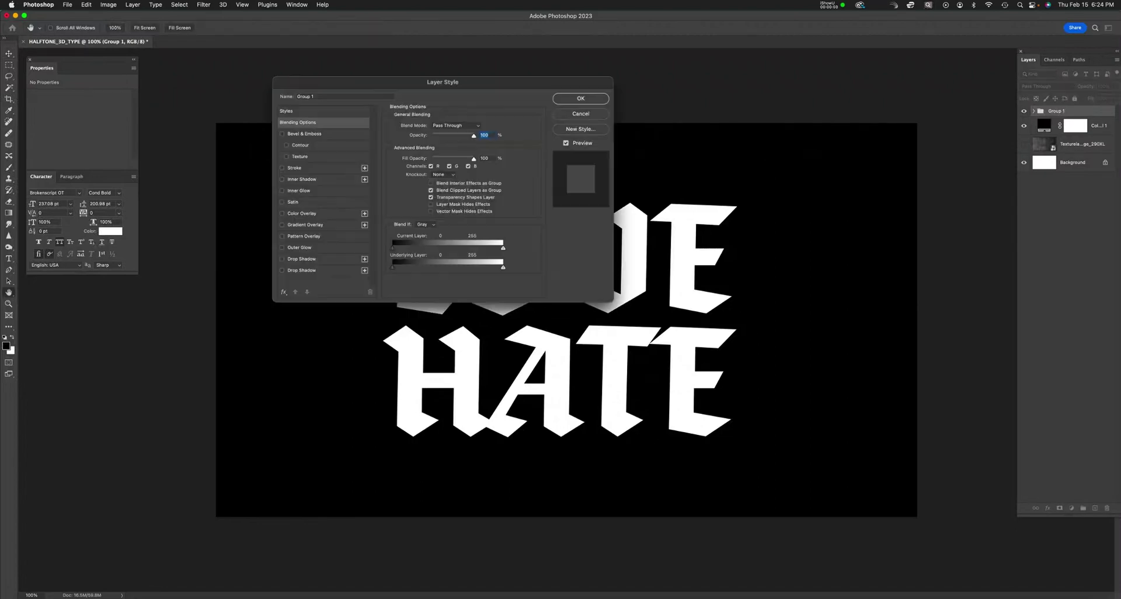
left_click_drag(443, 81, 417, 79)
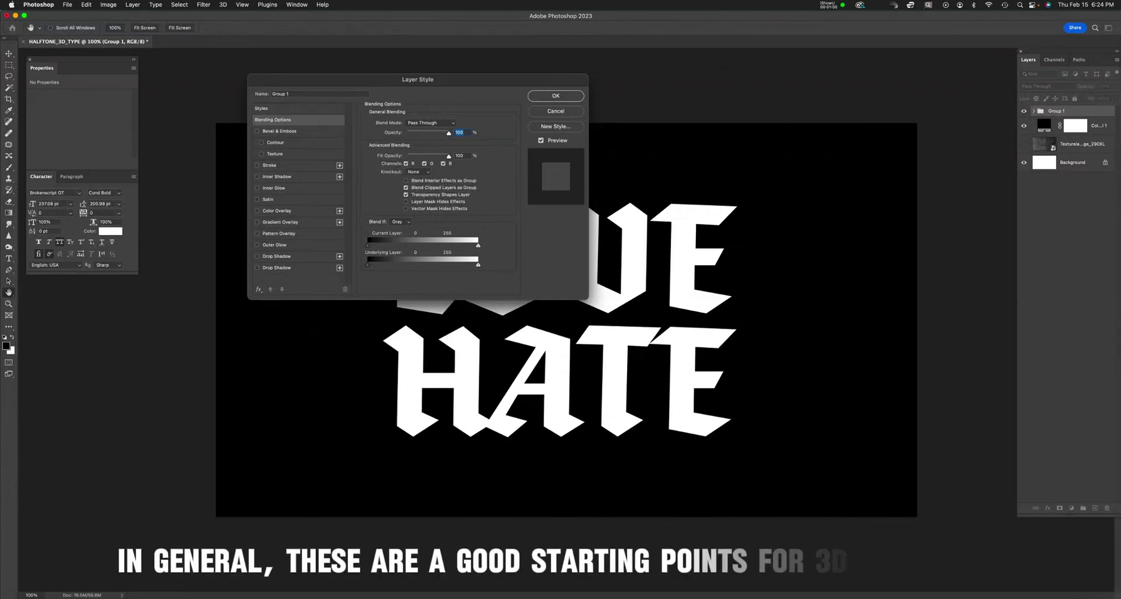
- Enable Bevel & Emboss on the group and set its depth to 407%
left_click(257, 131)
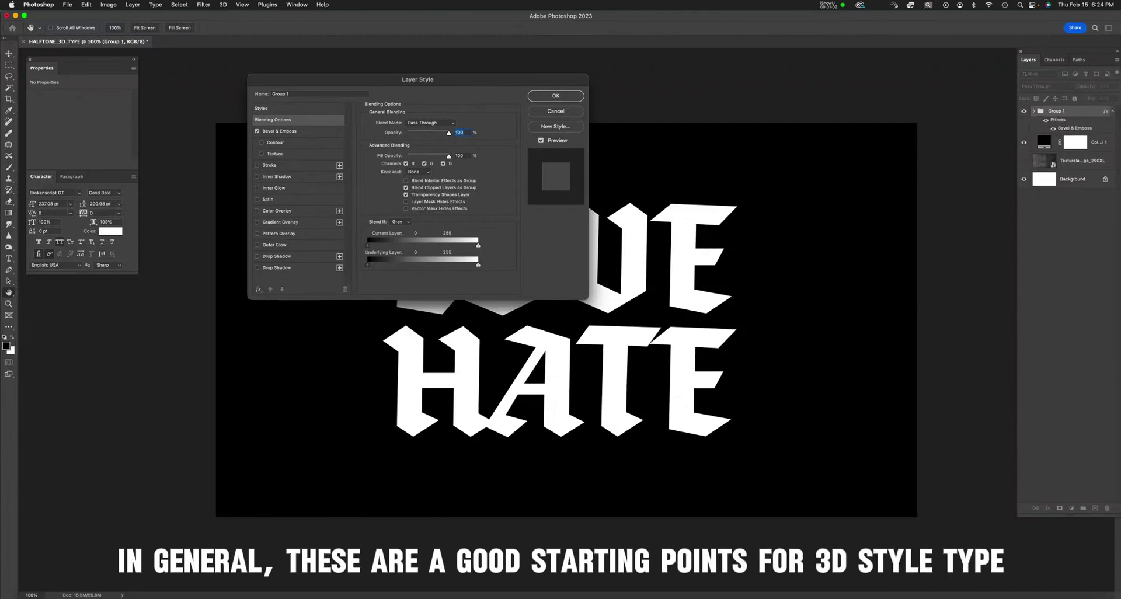
left_click(279, 130)
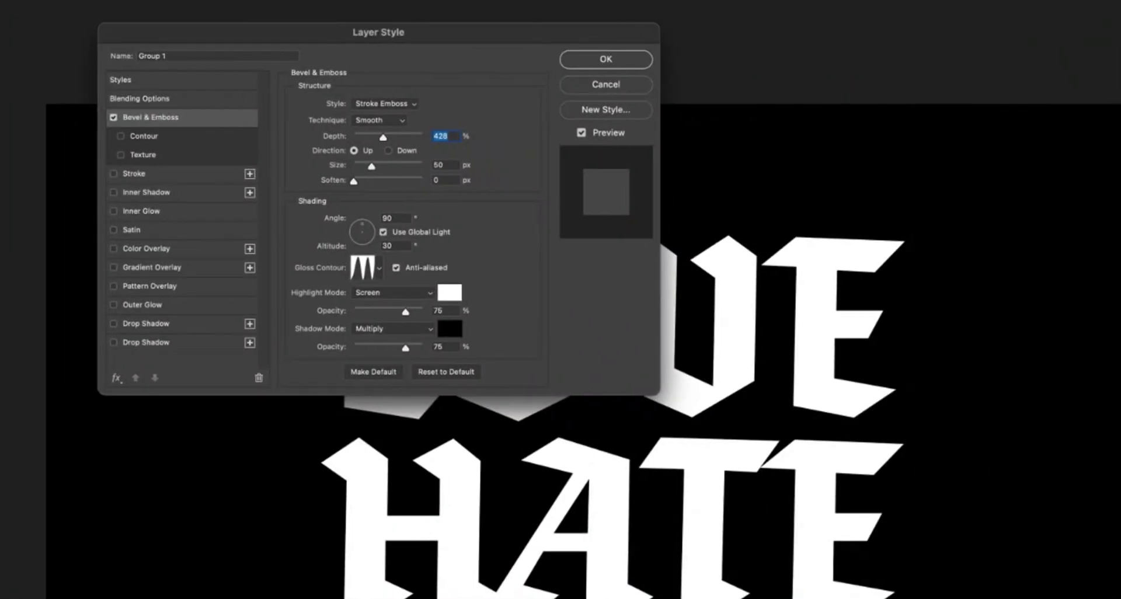
left_click_drag(382, 137, 379, 137)
key("shift+Up")
key("shift+Up")
key("shift+Up")
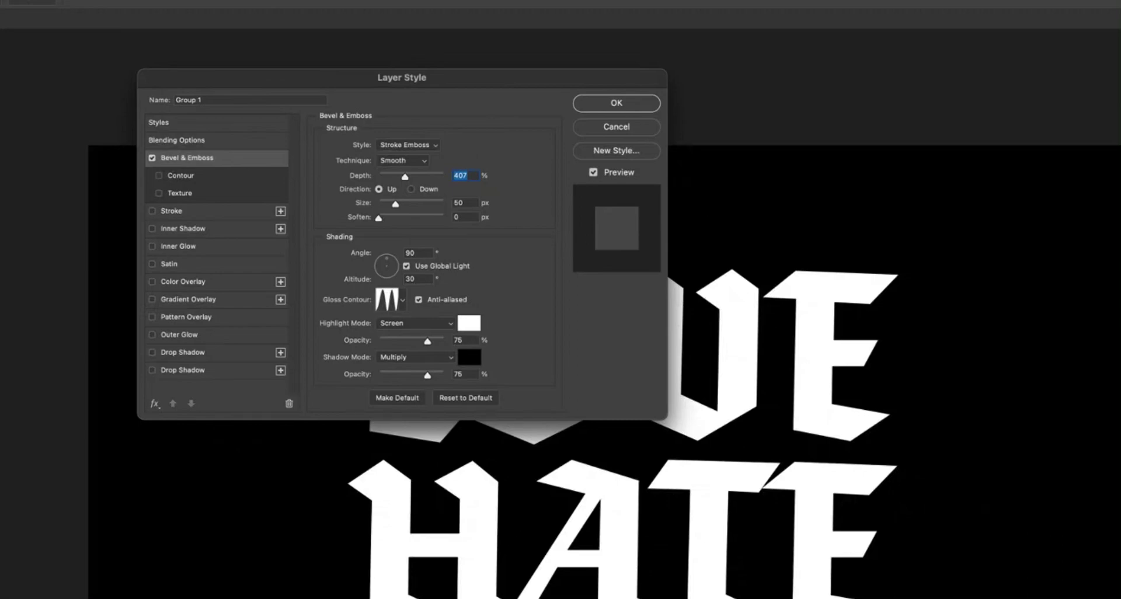
- Enable the bevel's Contour with the concave curved preset and set its range to 100%
left_click(178, 176)
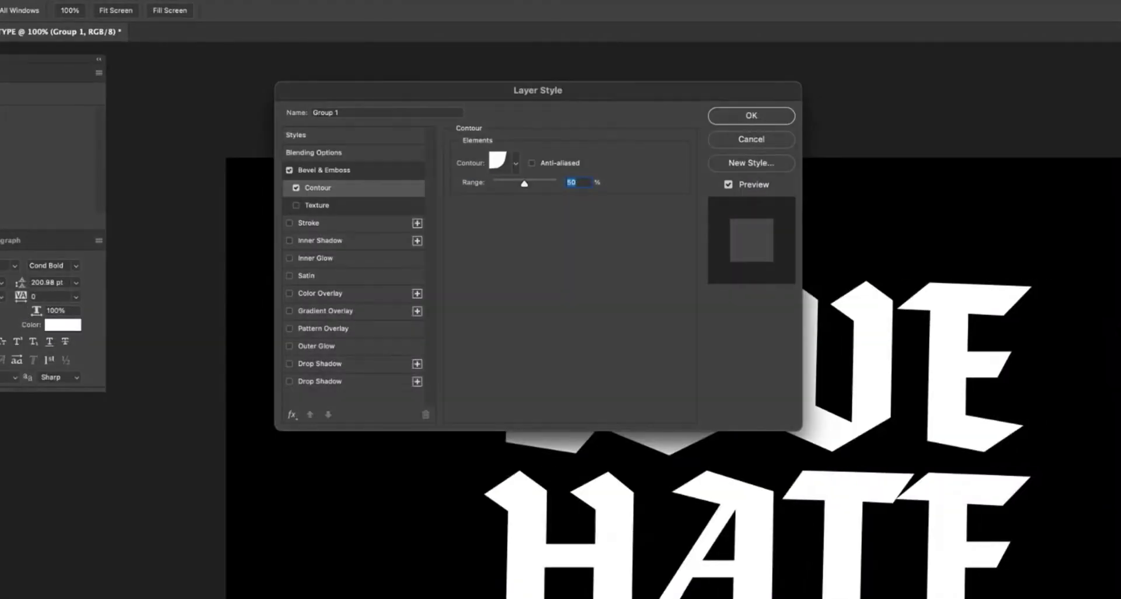
left_click(515, 163)
left_click(498, 193)
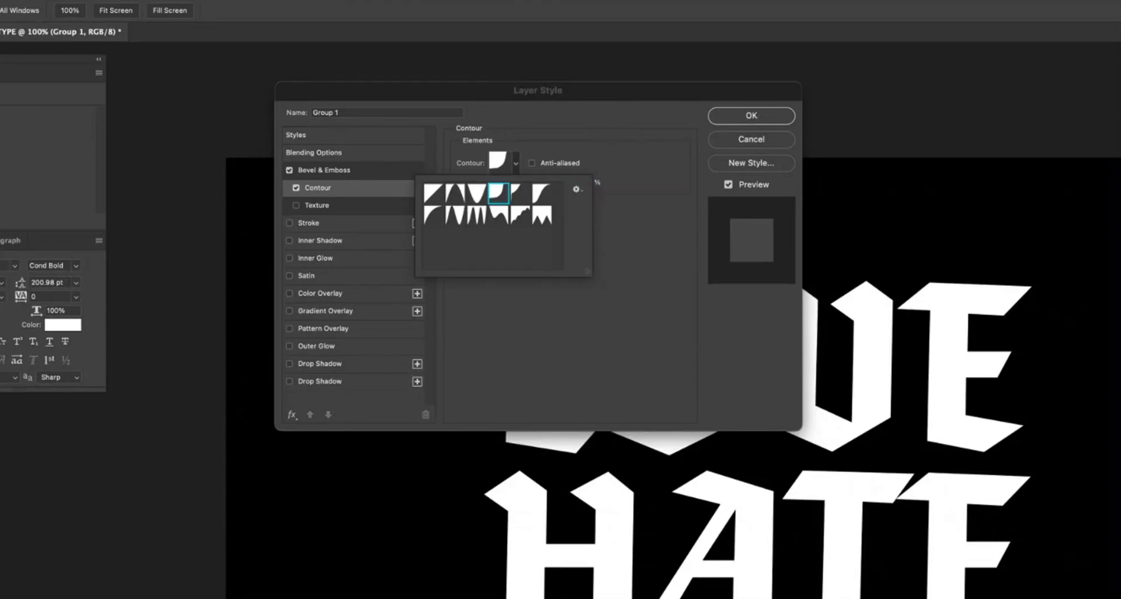
key("Return")
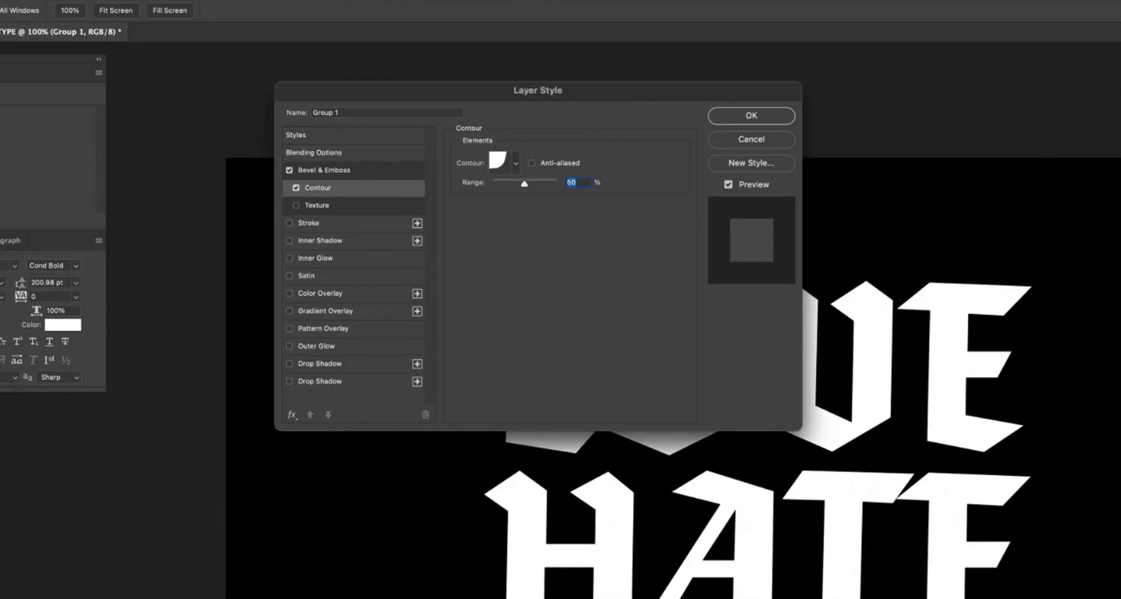
left_click_drag(524, 183, 556, 184)
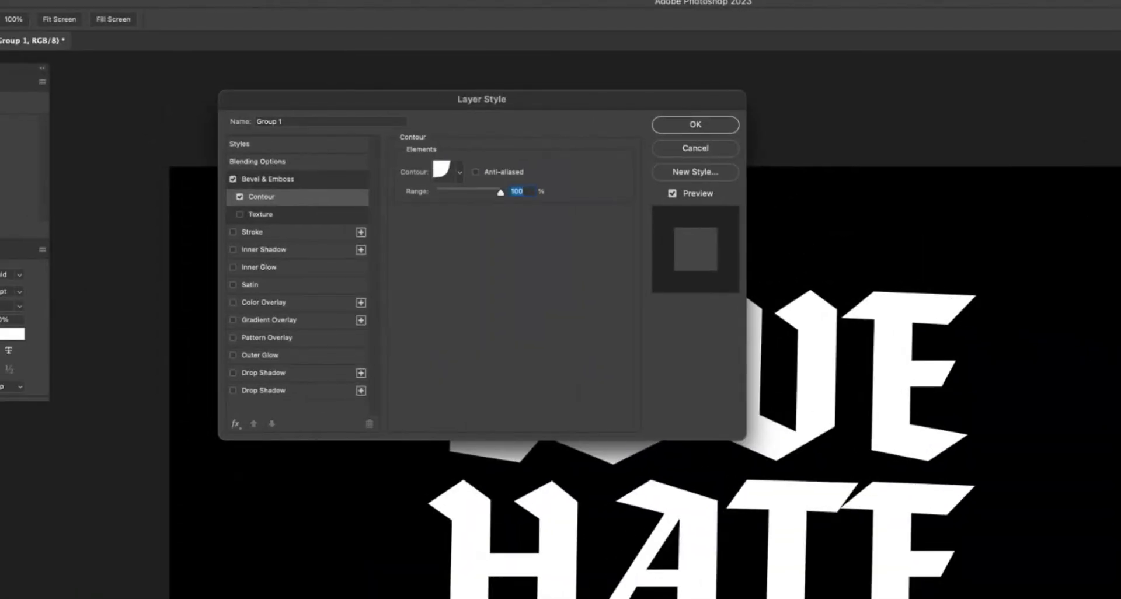
- Enable the gradient stroke on the group and move its middle gray stop slightly toward the black end
left_click(251, 231)
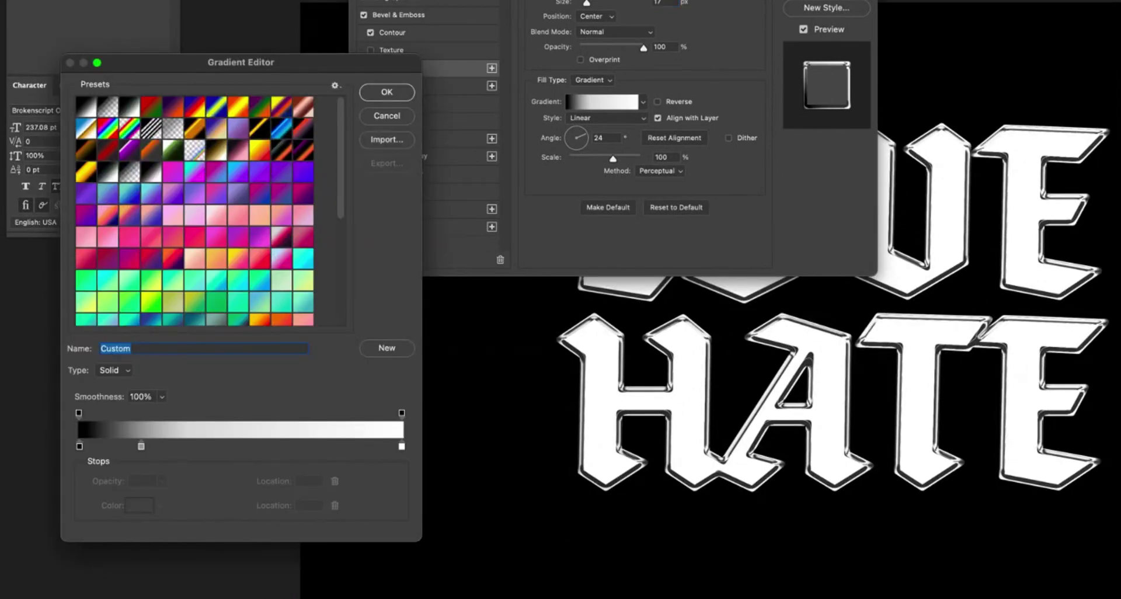
mouse_move(141, 446)
left_mouse_down()
mouse_move(327, 446)
mouse_move(139, 446)
left_mouse_up()
key("Return")
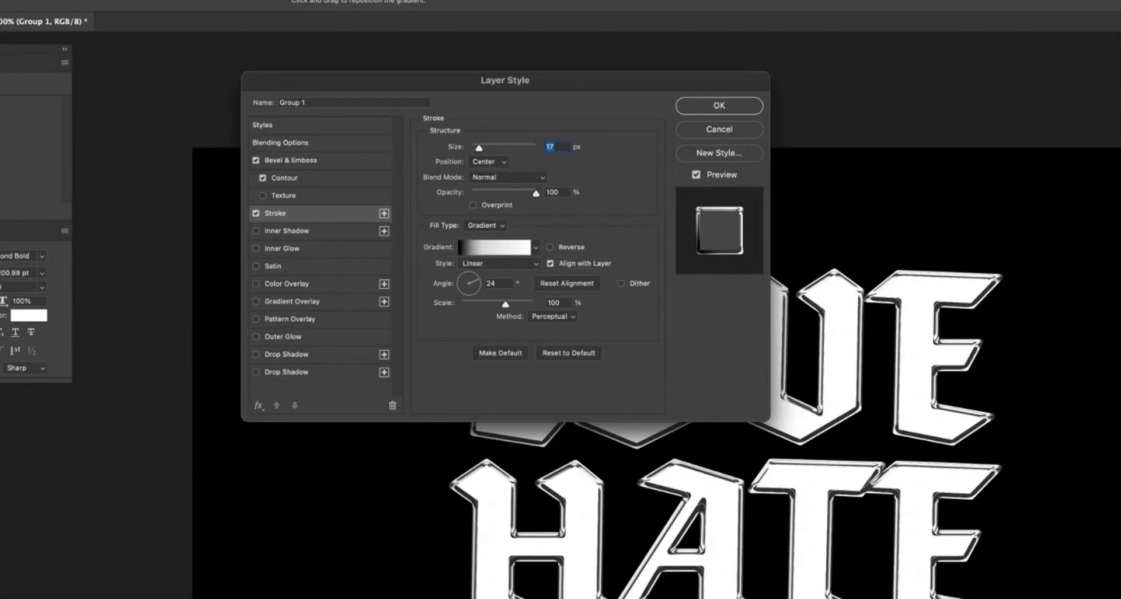
- Enable the Inner Shadow, Inner Glow and Satin effects on the lettering group
left_click(255, 230)
left_click(286, 230)
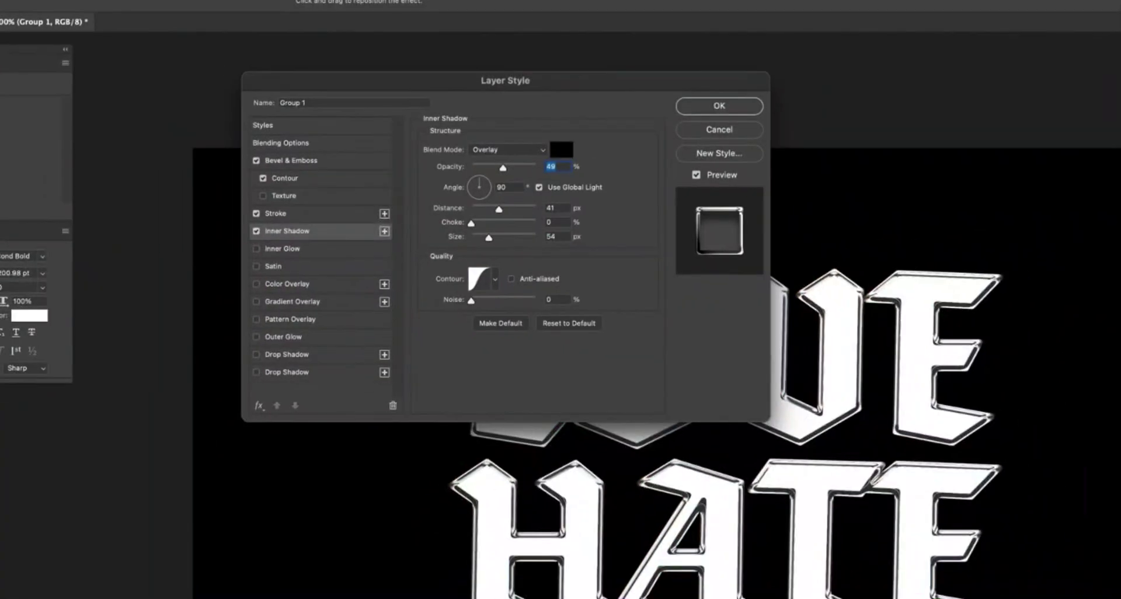
left_click(282, 248)
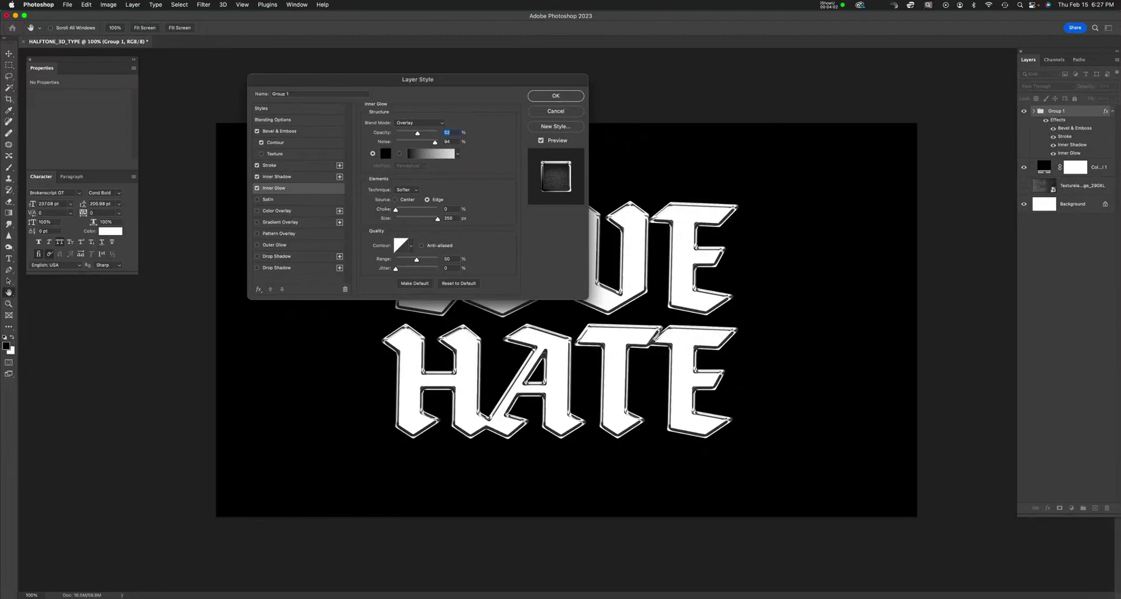
left_click(257, 199)
left_click(268, 199)
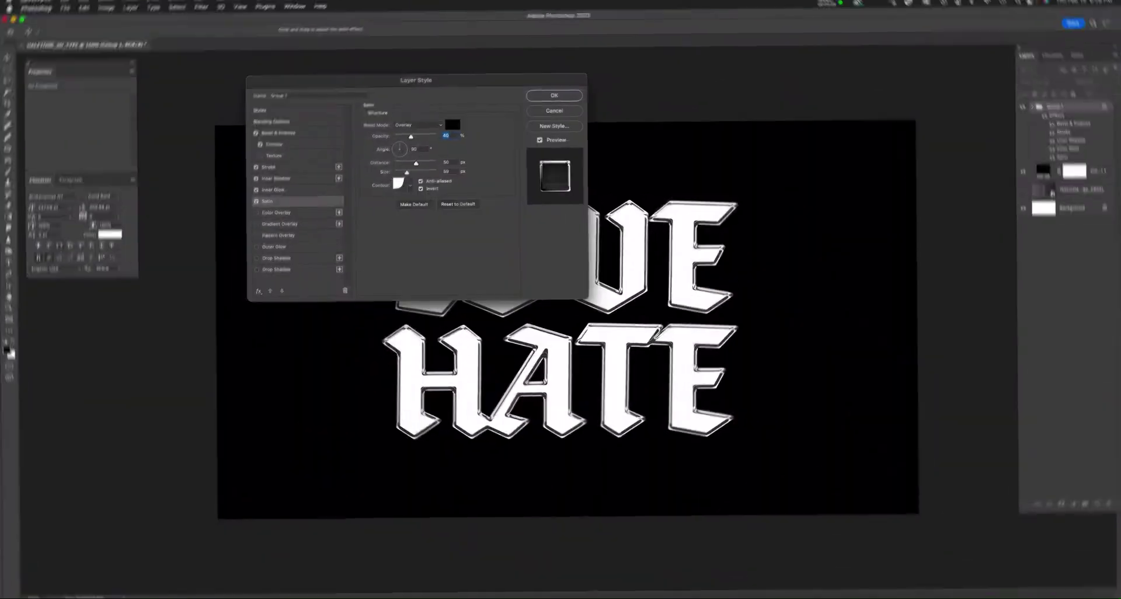
- Give the lettering group a blue Color Overlay and a Gradient Overlay, and apply the layer style
left_click(276, 212)
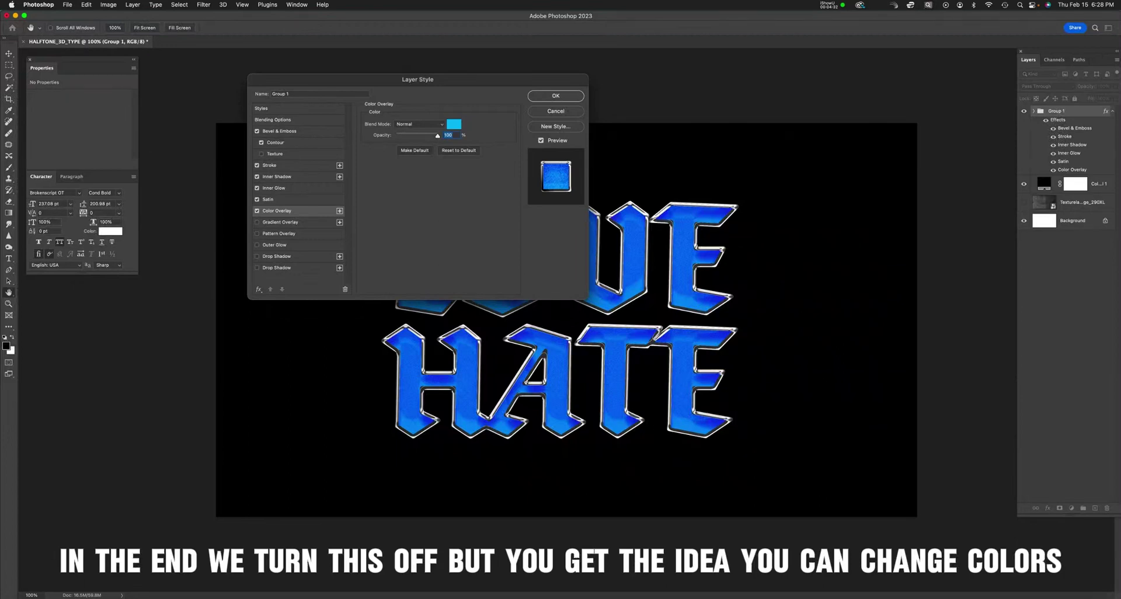
left_click(454, 124)
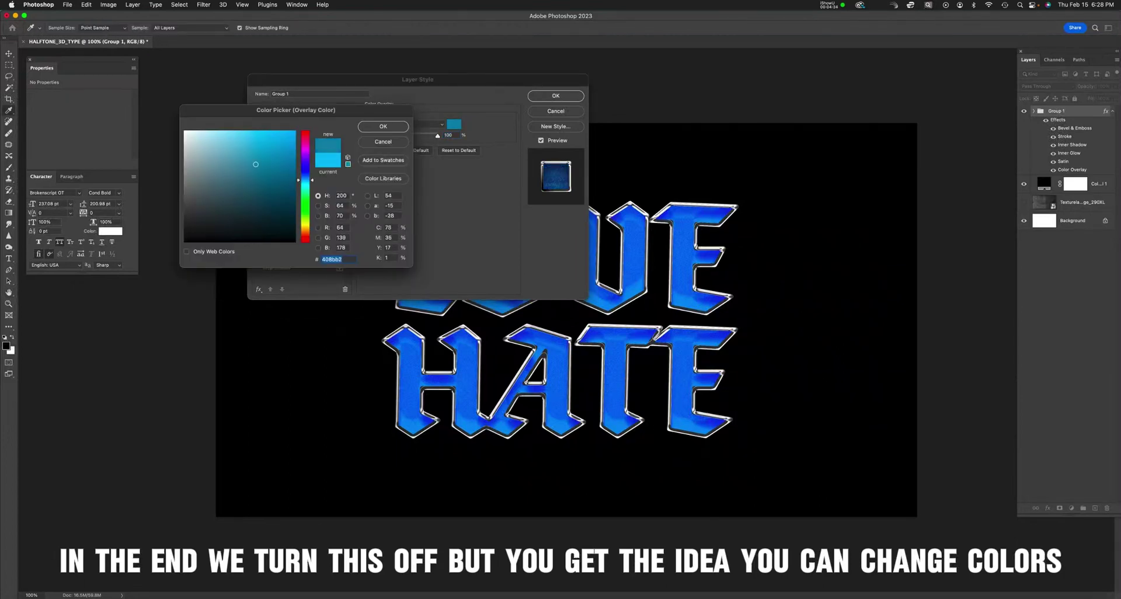
left_click(281, 142)
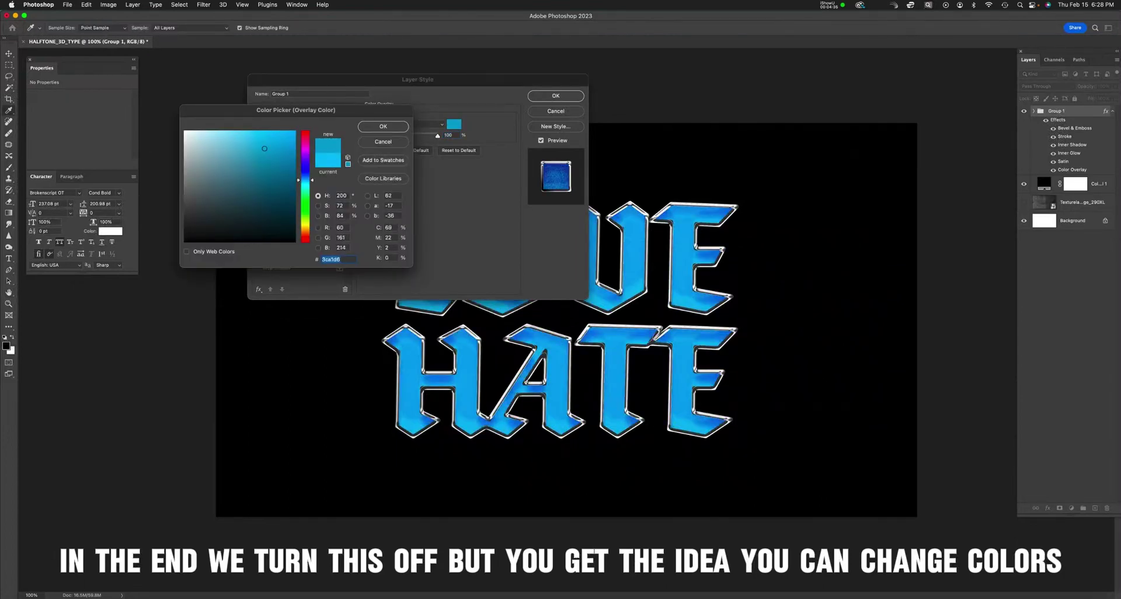
left_click(275, 156)
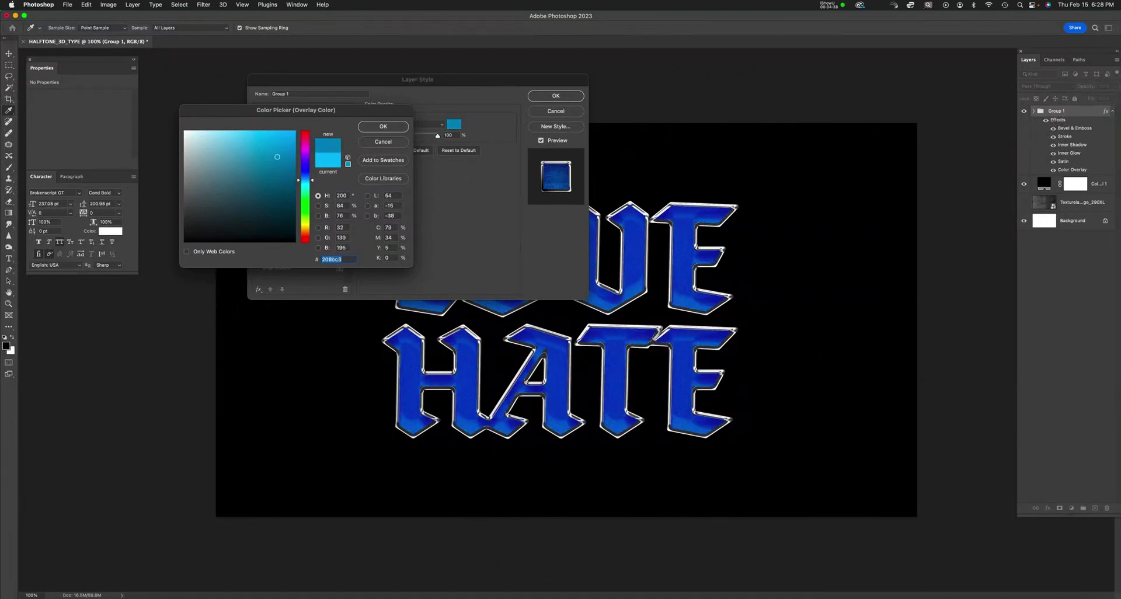
left_click(251, 145)
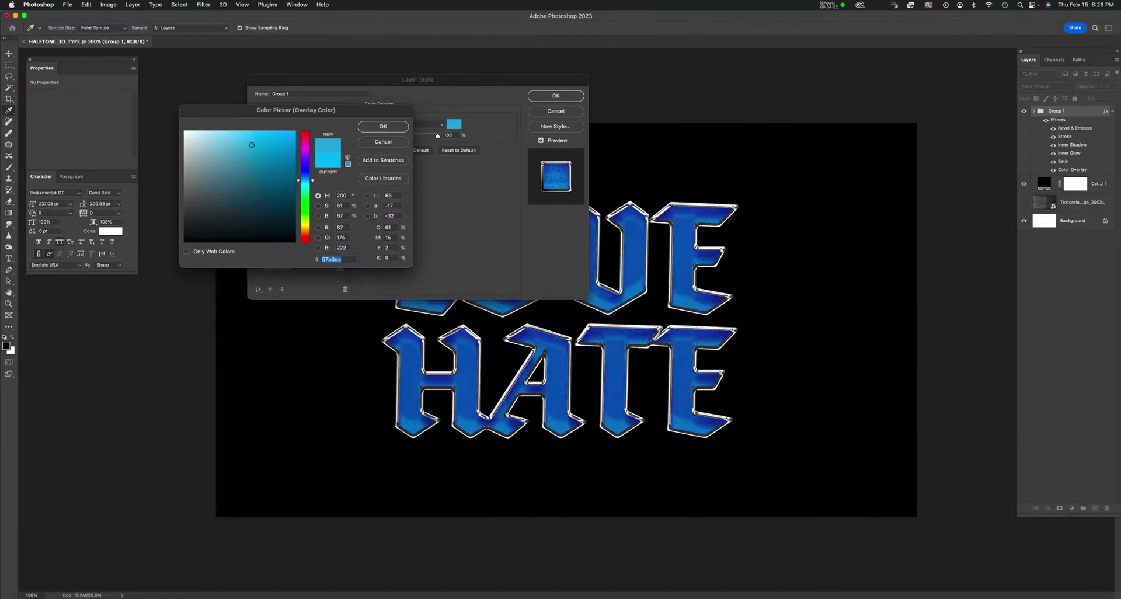
left_click_drag(252, 145, 264, 148)
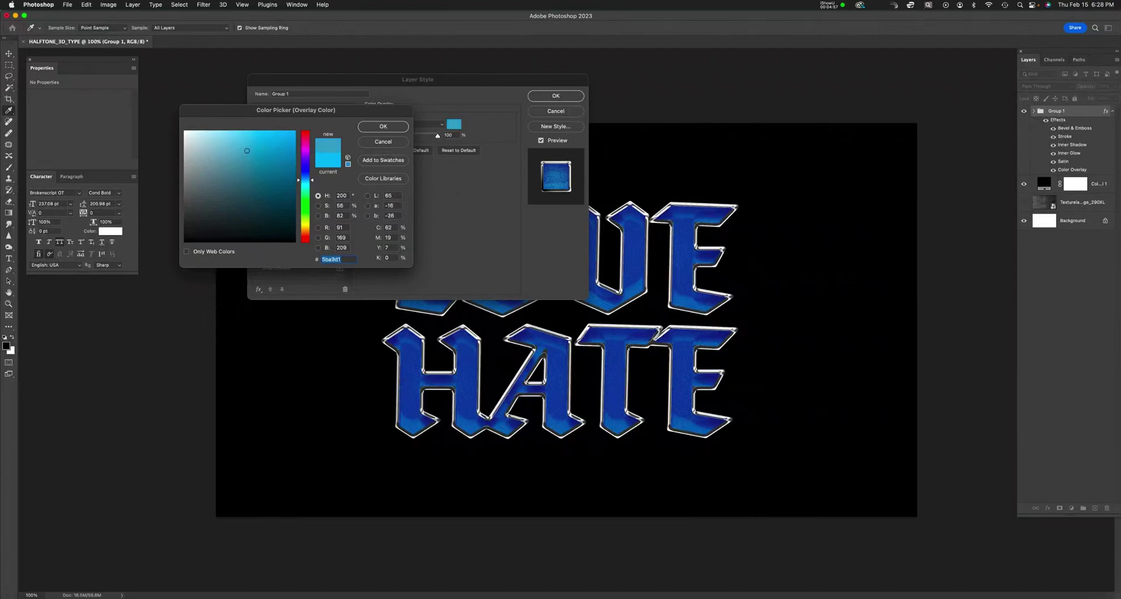
key("Return")
left_click(280, 222)
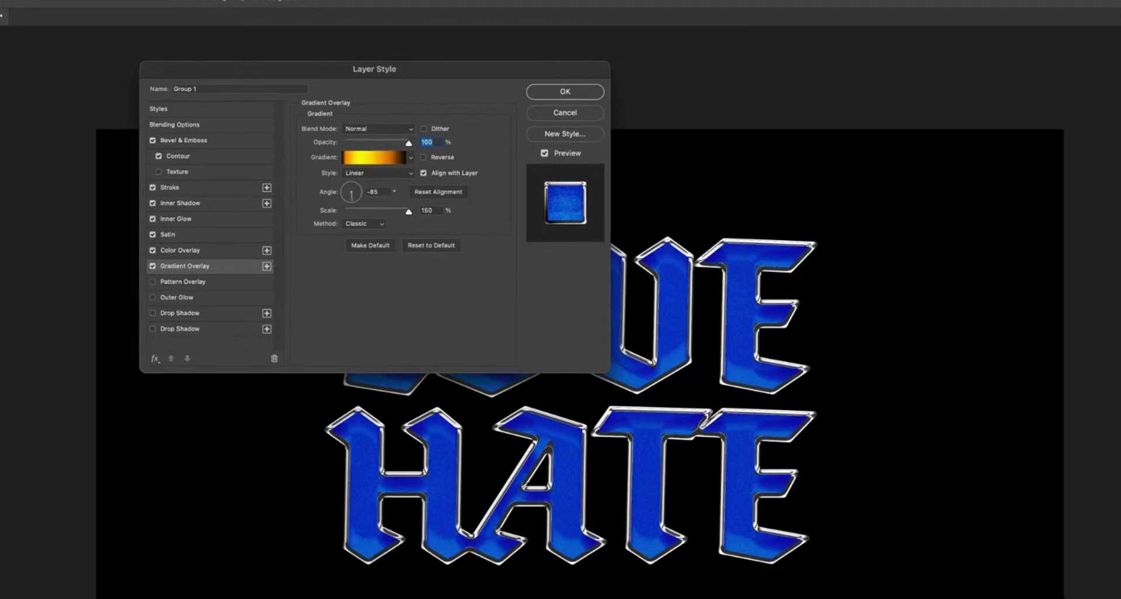
key("Return")
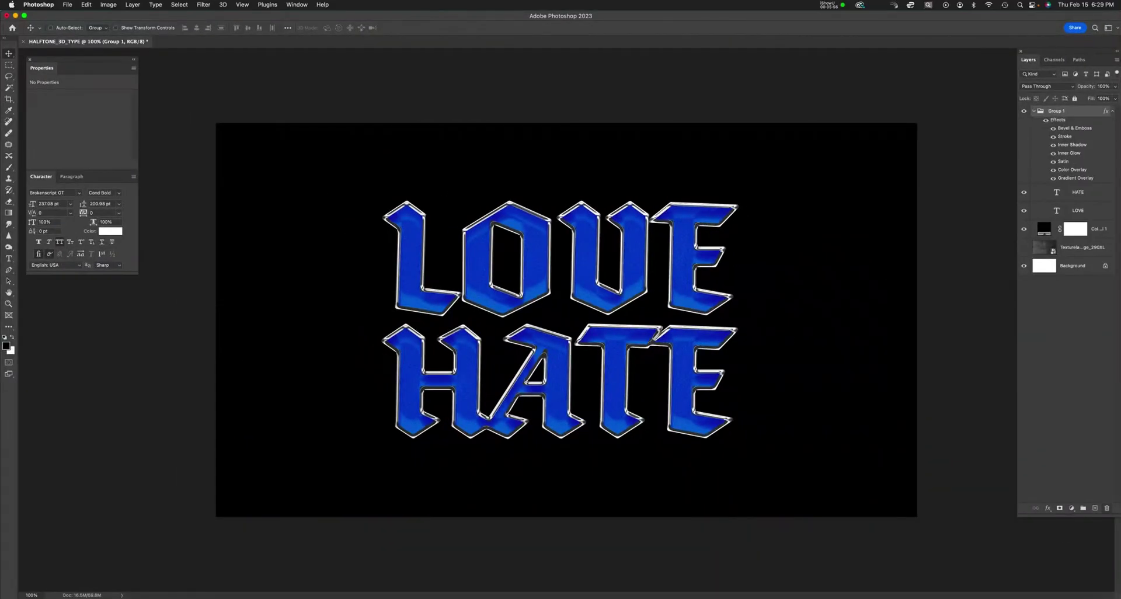
- Move the HATE text around within the styled group, placing it slightly lower and further left under LOVE
left_click(1077, 192)
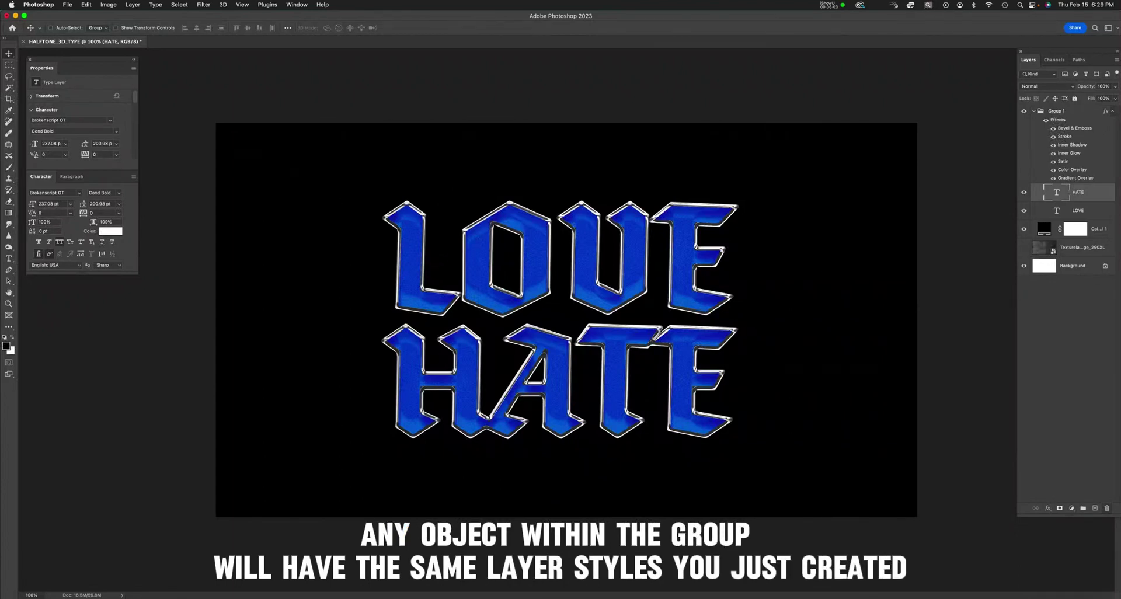
left_click_drag(607, 246, 661, 325)
left_click_drag(613, 379, 464, 389)
left_click_drag(523, 355, 611, 334)
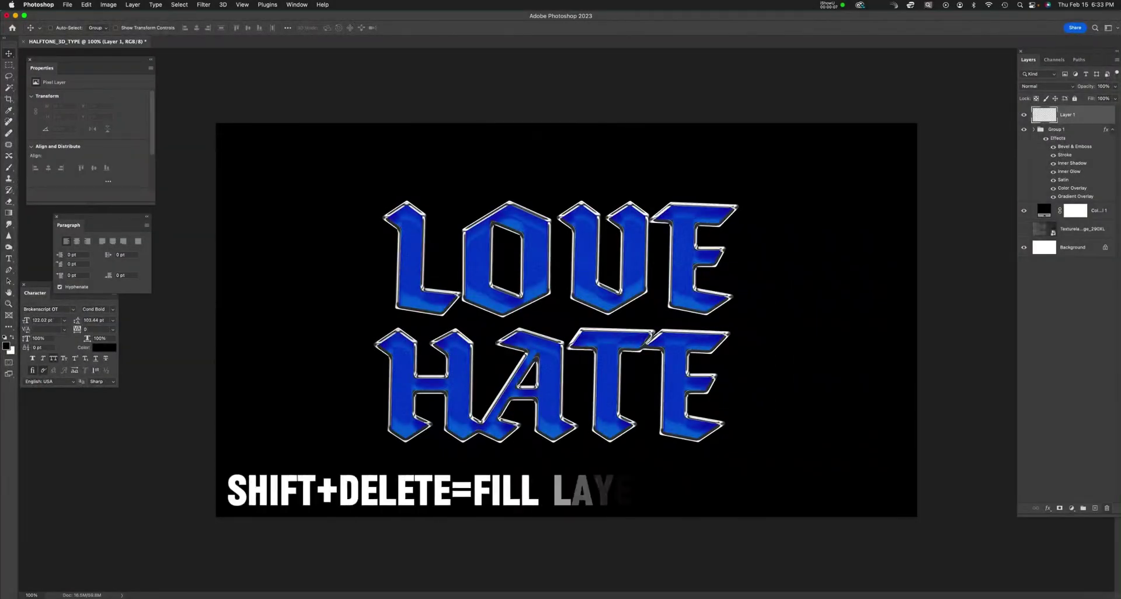
- Fill Layer 1 above the group with 50% Gray
key("shift+Delete")
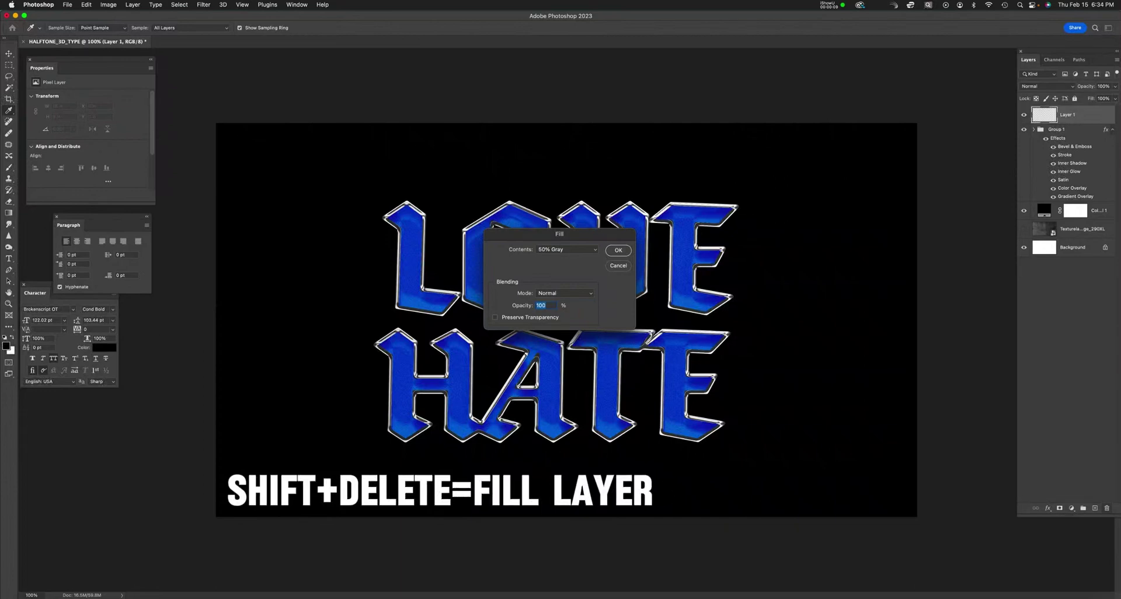
left_click(565, 249)
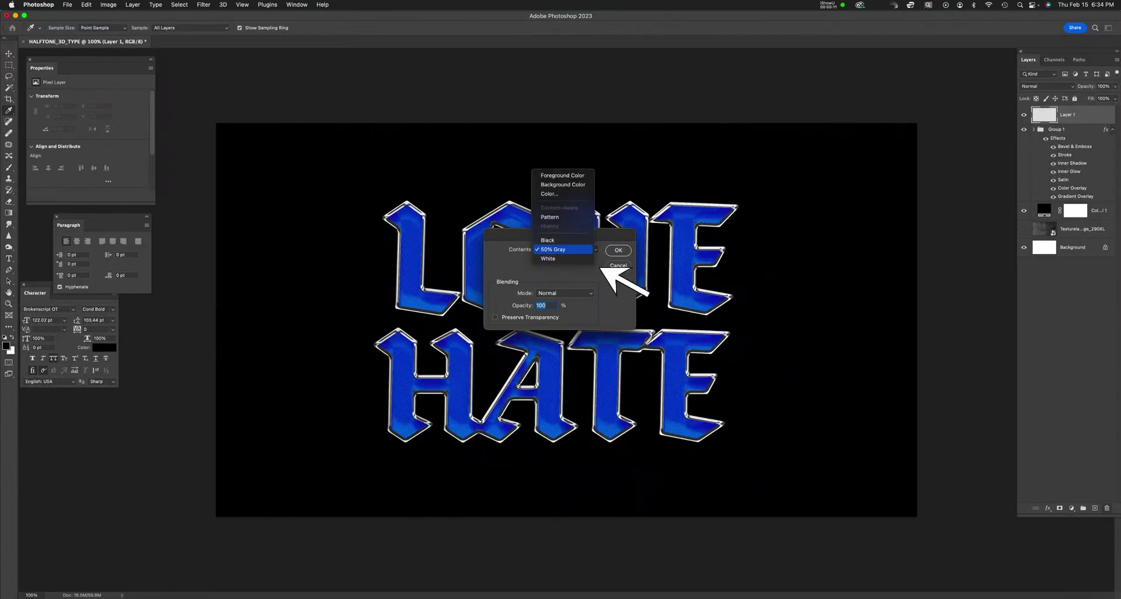
key("Return")
key("Return")
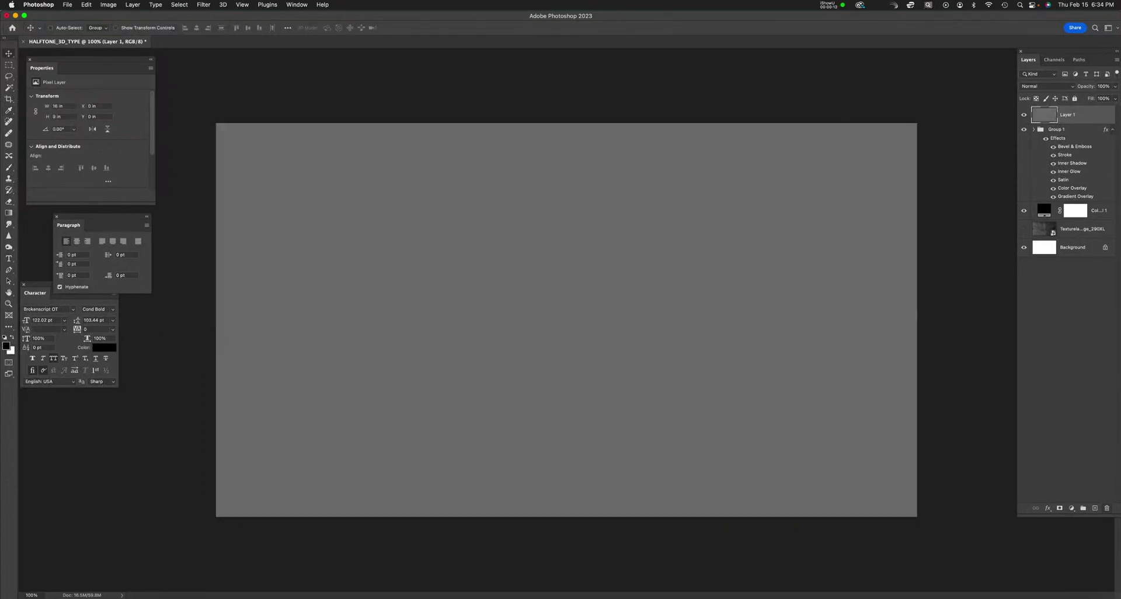
- Apply the Filter Gallery's Halftone Pattern (size 2, contrast 30, Dot) and Reticulation to Layer 1, and set its blend mode to Overlay
key("x")
key("d")
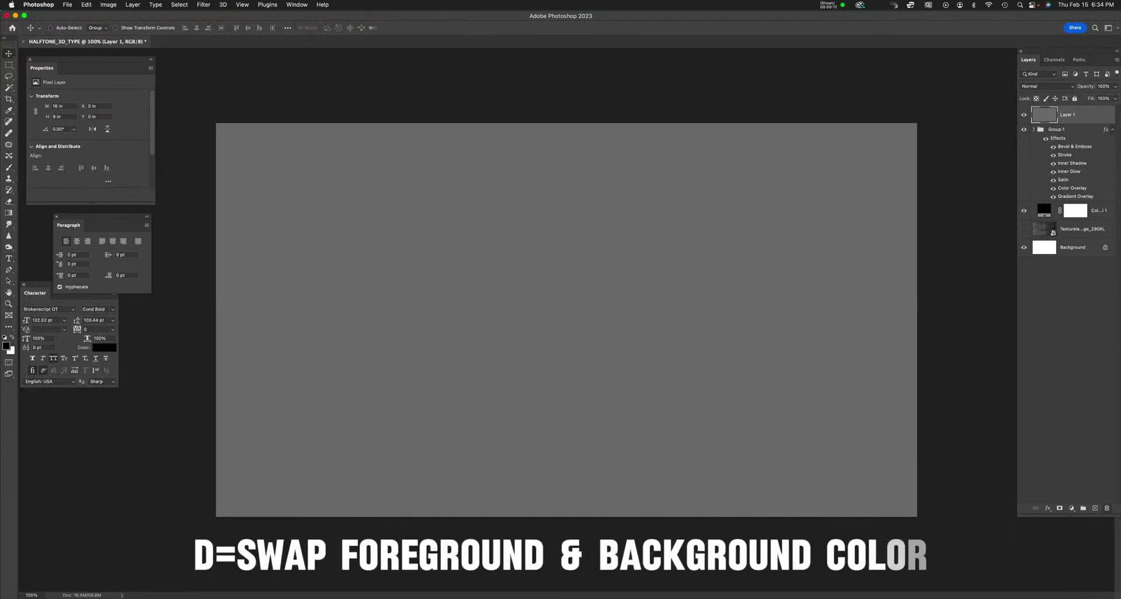
left_click(203, 5)
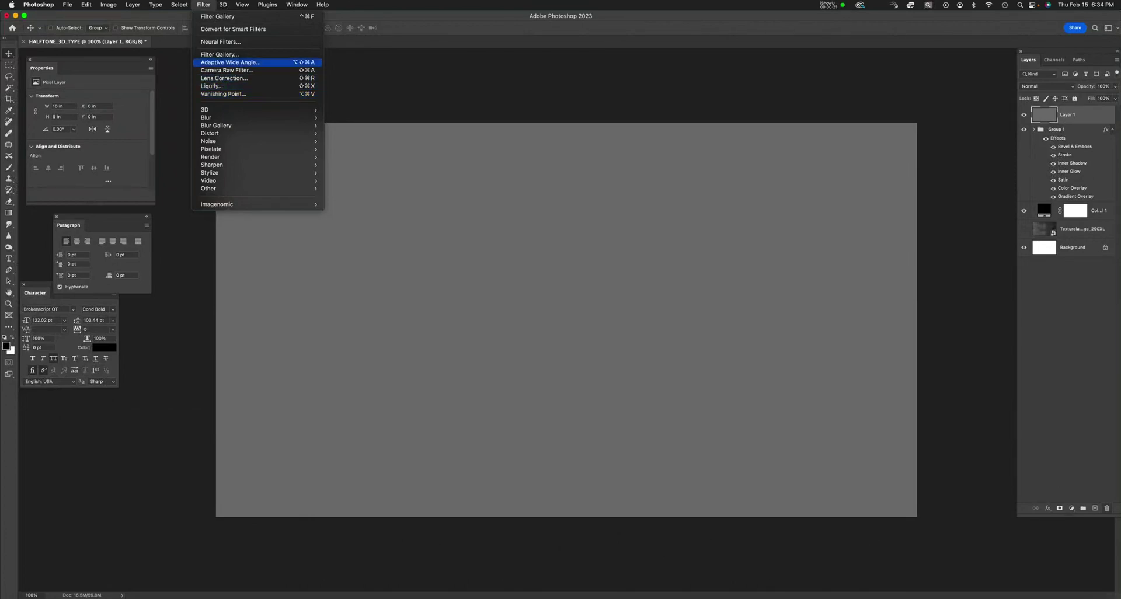
left_click(219, 55)
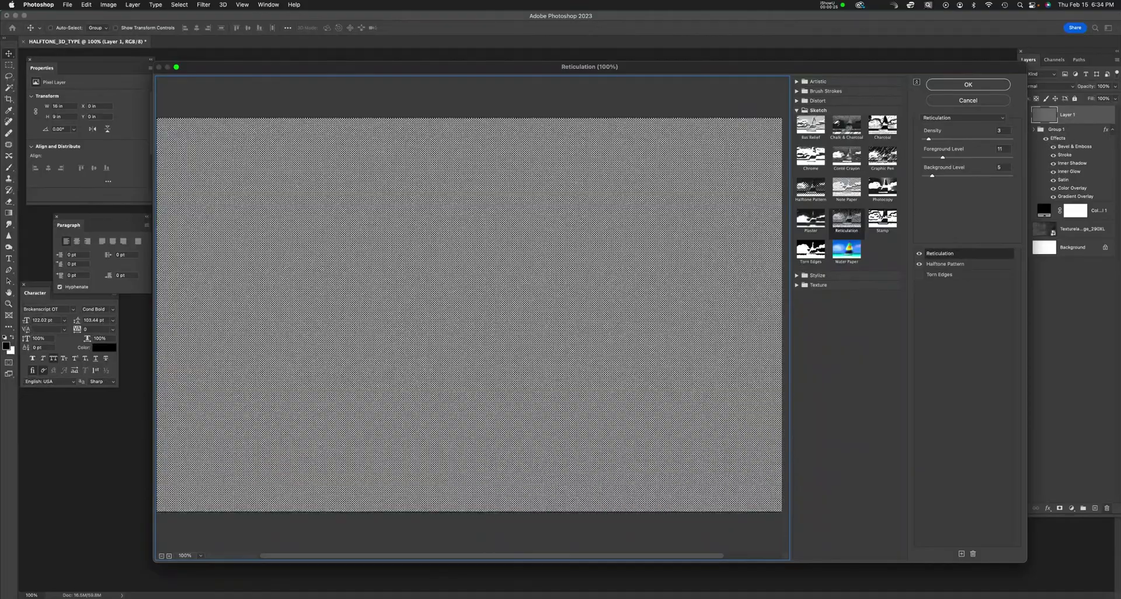
left_click(969, 264)
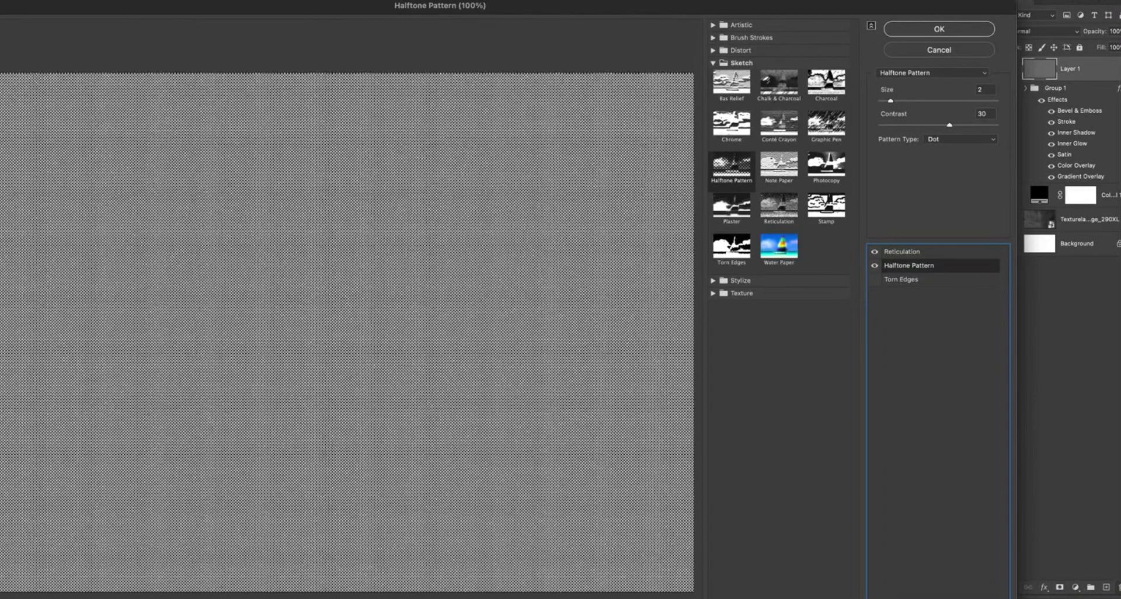
left_click(939, 252)
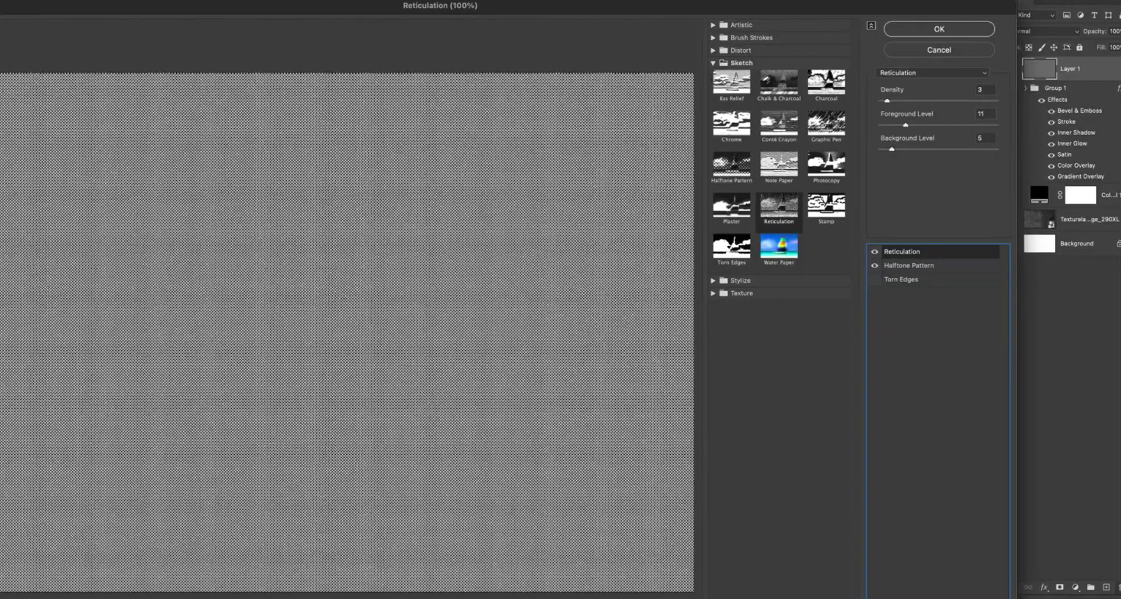
key("Return")
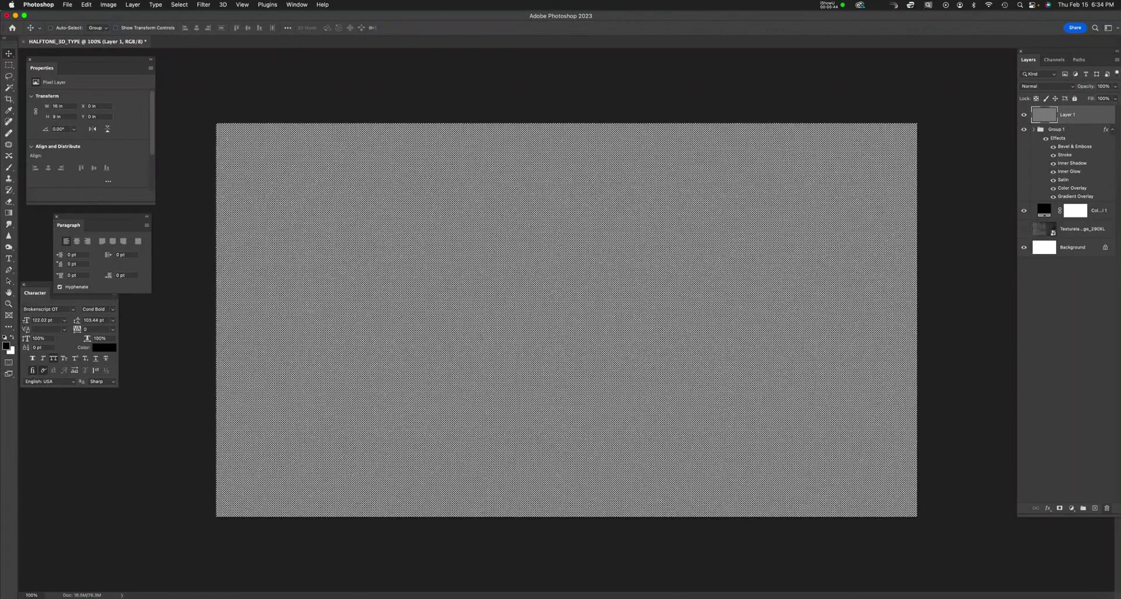
left_click(1045, 86)
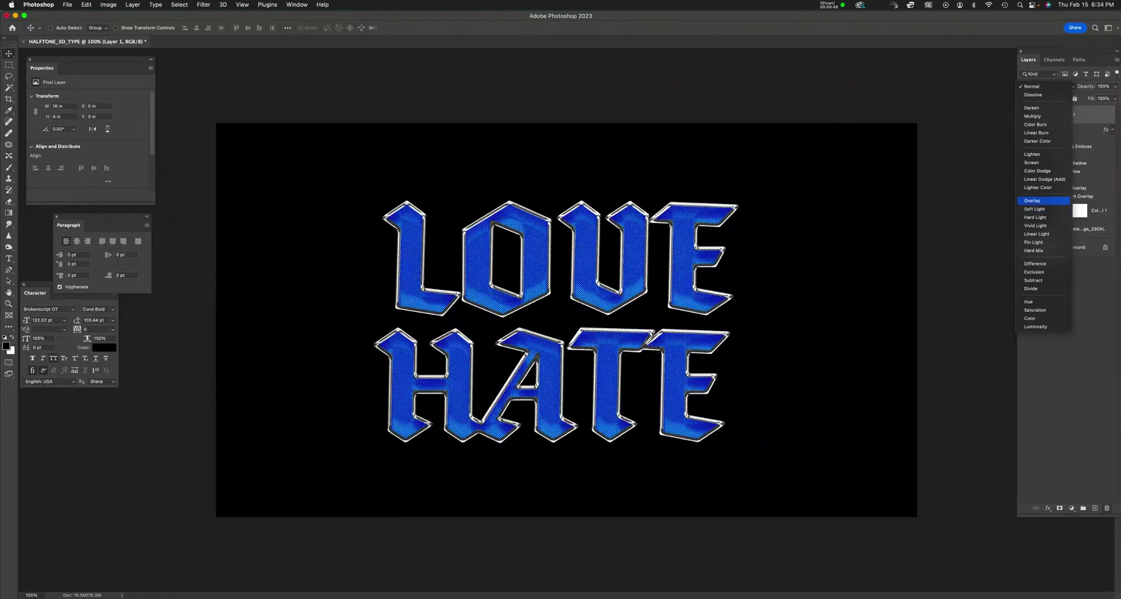
left_click(1036, 200)
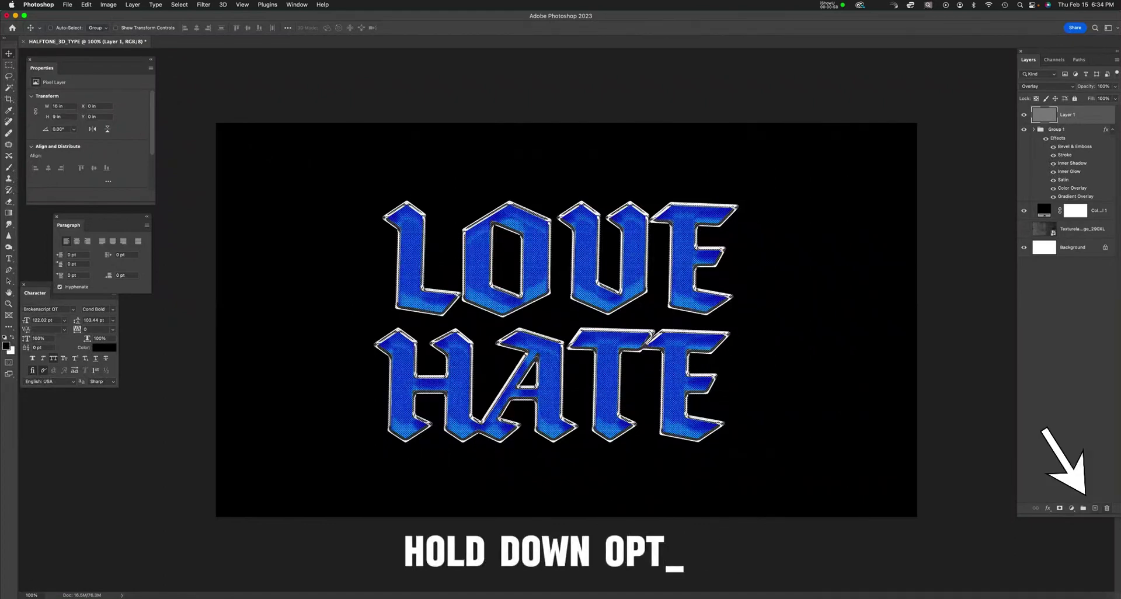
- Create a new layer named NOISE in Overlay mode, filled with the Overlay-neutral color (50% gray)
left_click(1094, 508, "alt")
type("NOISE")
left_click(523, 302)
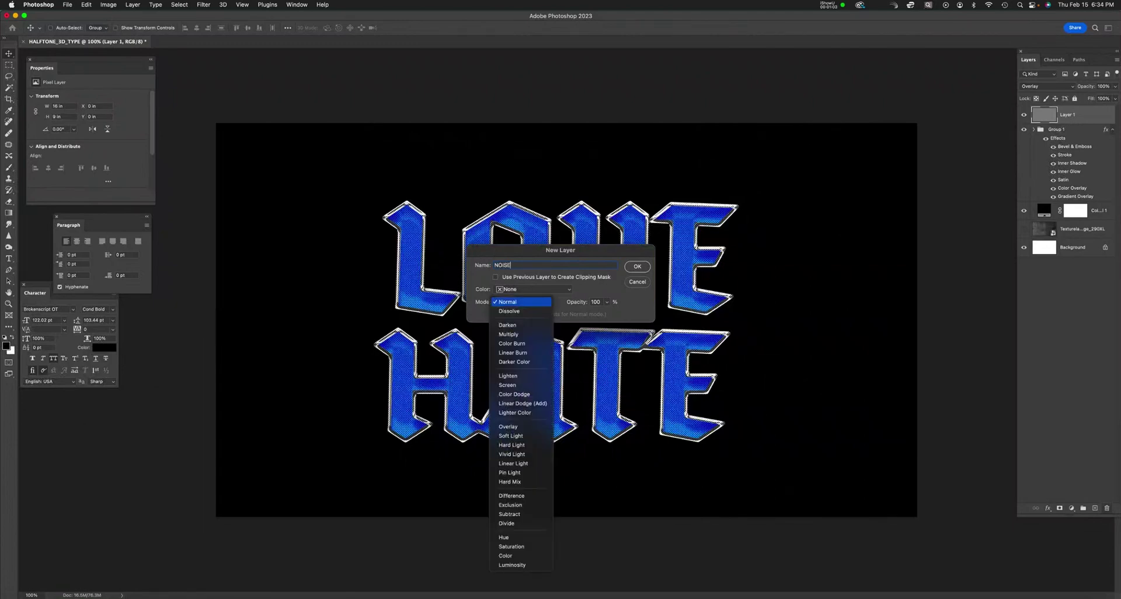
left_click(508, 426)
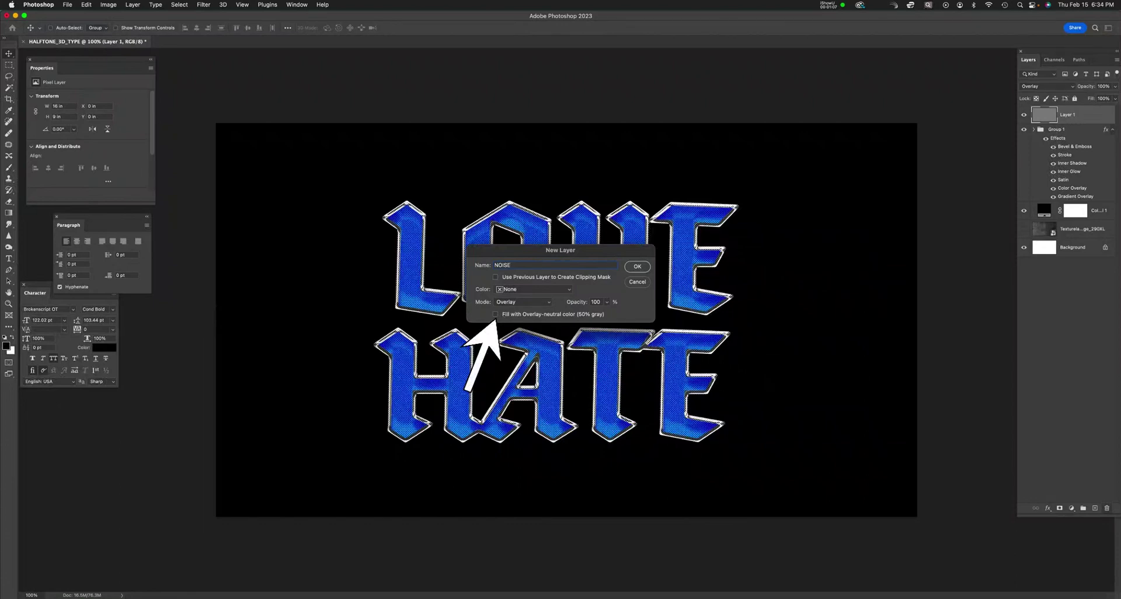
left_click(495, 314)
key("Return")
- Apply Gaussian Add Noise to the NOISE layer, slightly increasing the amount
left_click(203, 5)
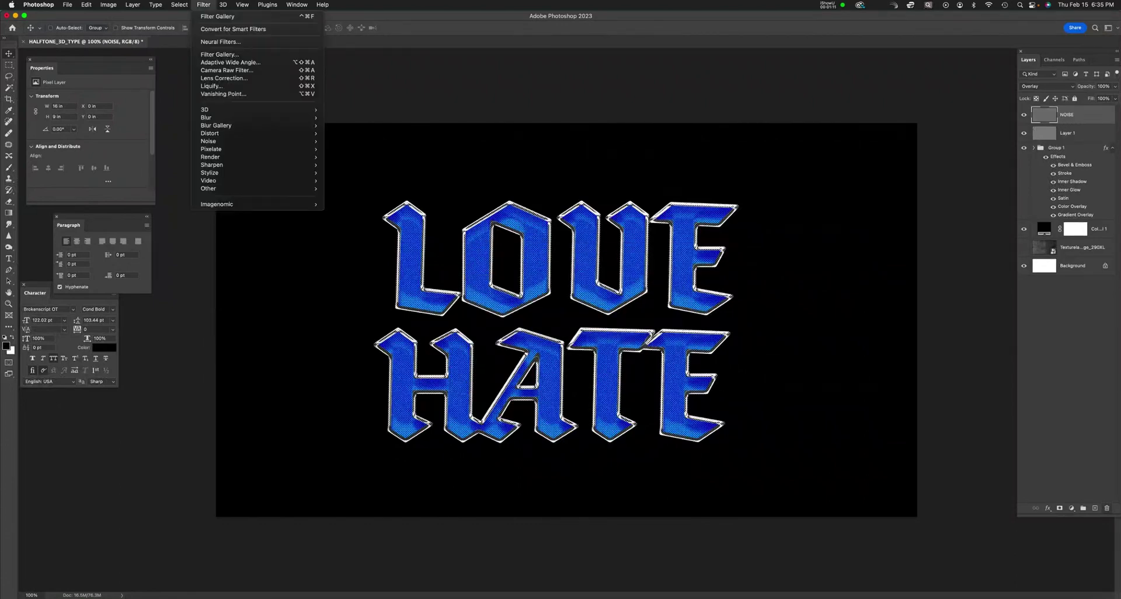
mouse_move(208, 141)
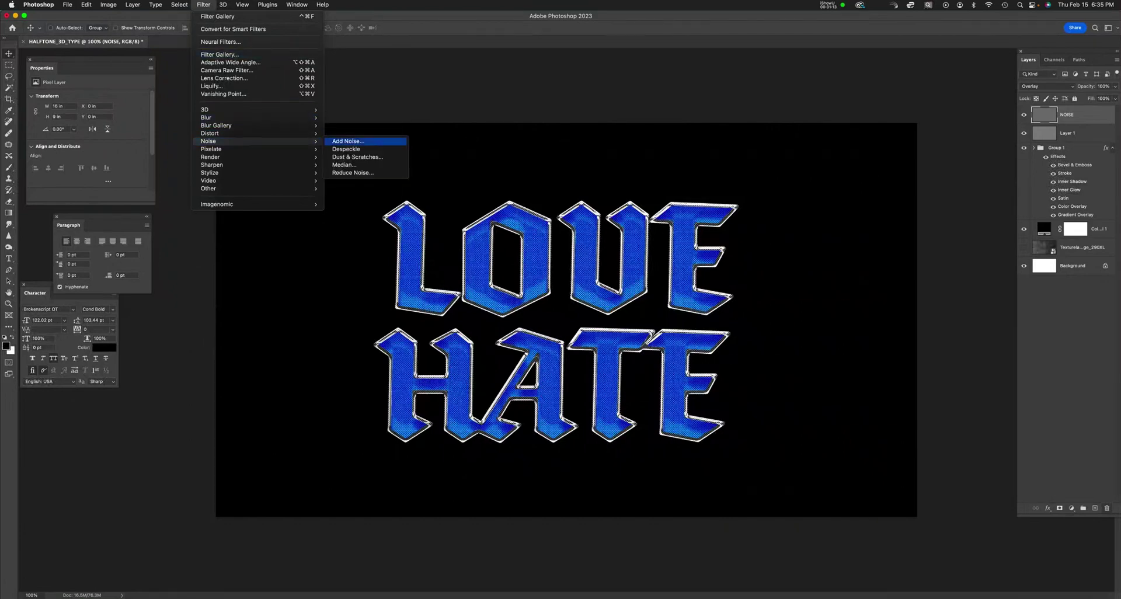
left_click(348, 140)
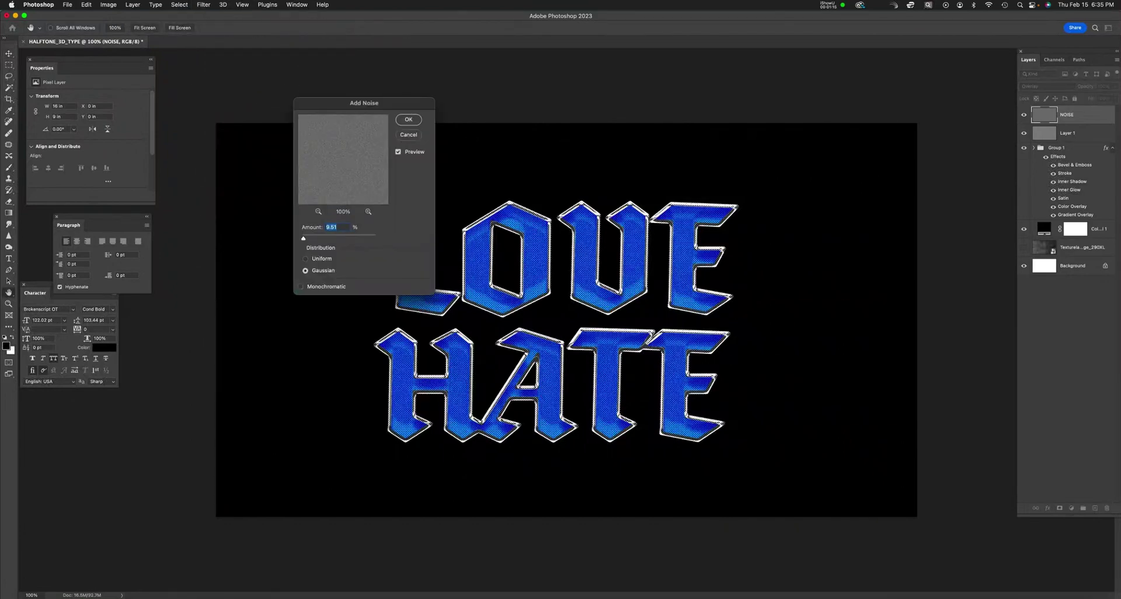
mouse_move(303, 238)
left_mouse_down()
mouse_move(321, 238)
mouse_move(304, 238)
left_mouse_up()
key("Return")
- Add Levels and Threshold adjustment layers above the NOISE layer, and lower the threshold level to bring out more white texture
left_click(1071, 508)
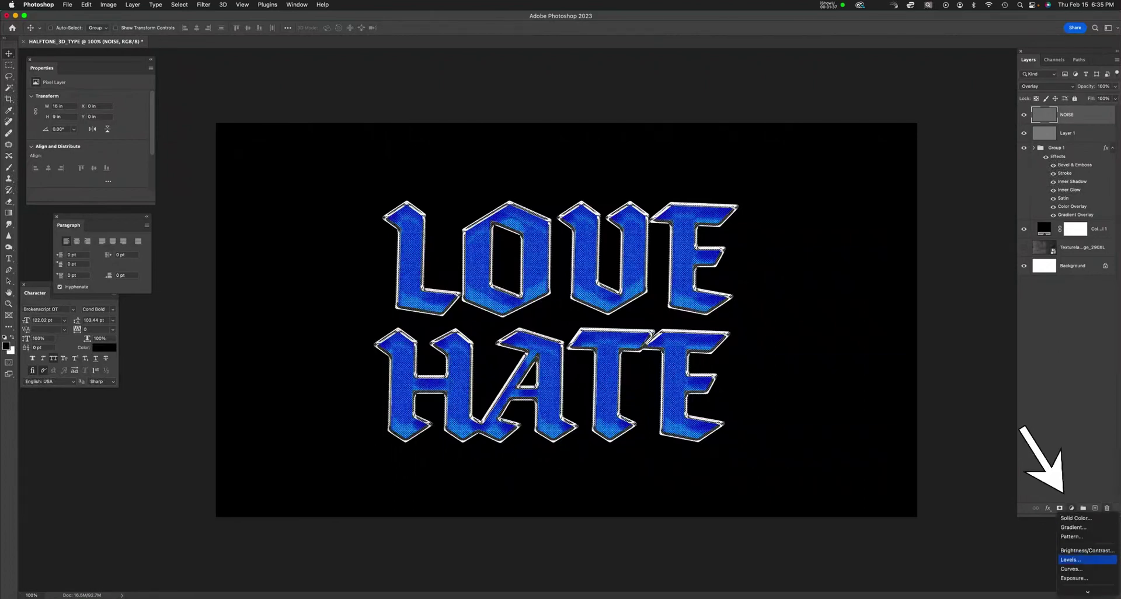
left_click(1071, 559)
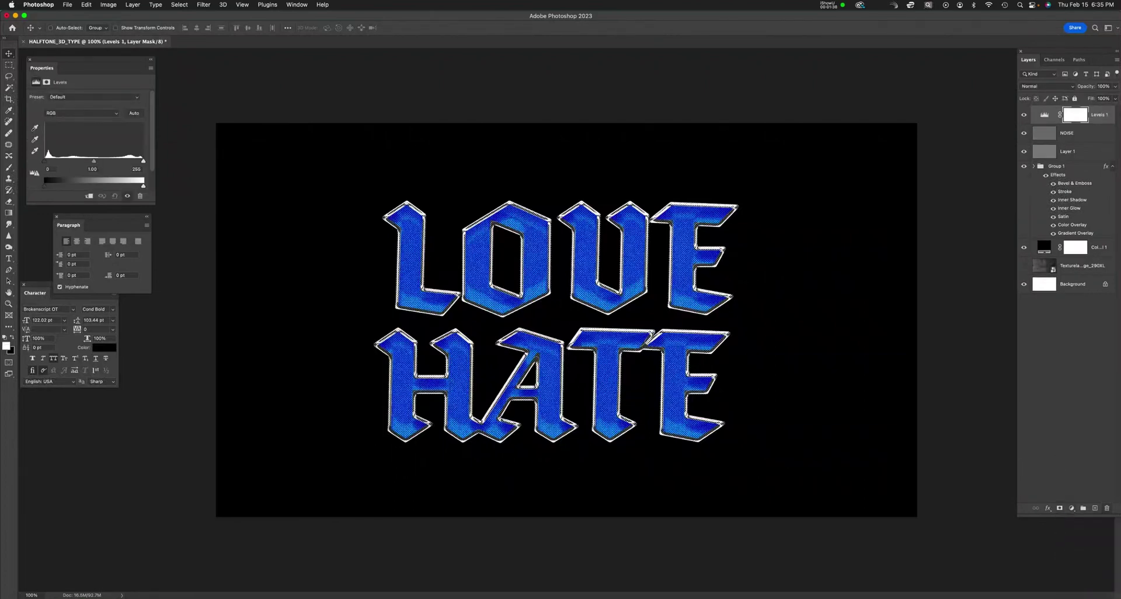
left_click(1071, 508)
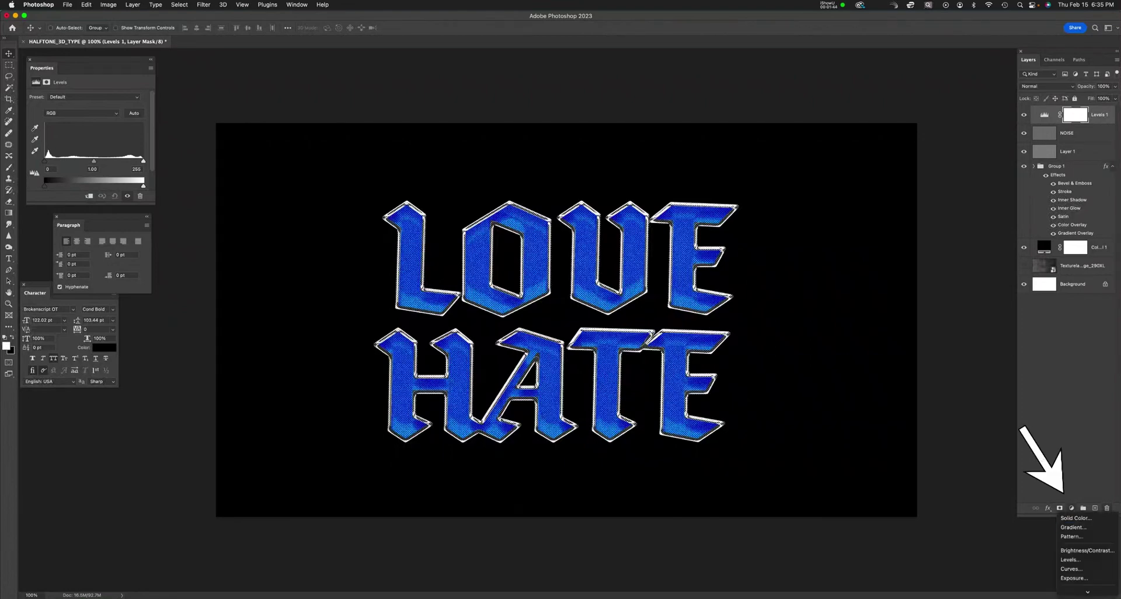
mouse_move(1086, 590)
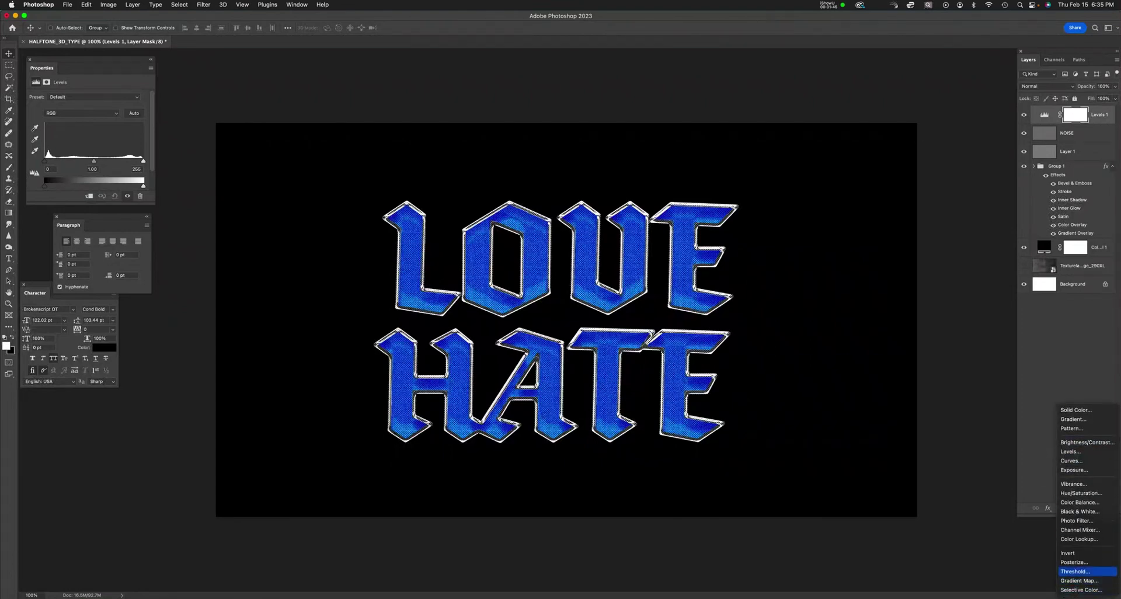
left_click(1087, 571)
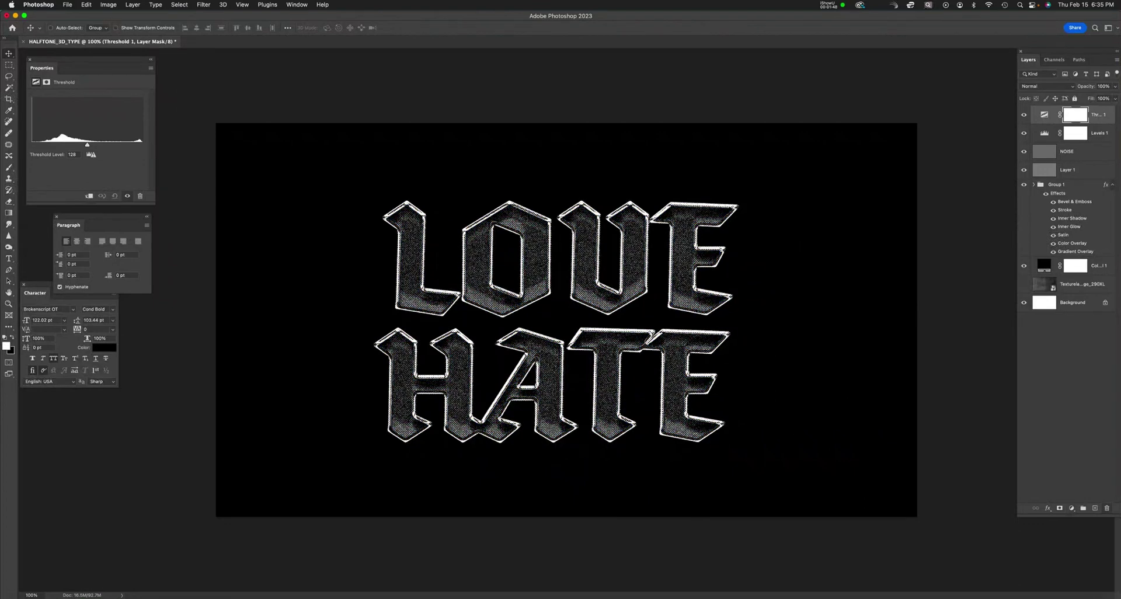
left_click_drag(87, 144, 71, 144)
- Brighten the lettering in the Levels adjustment by setting the midtones to 1.10 and slightly lowering the white input level
left_click(1093, 133)
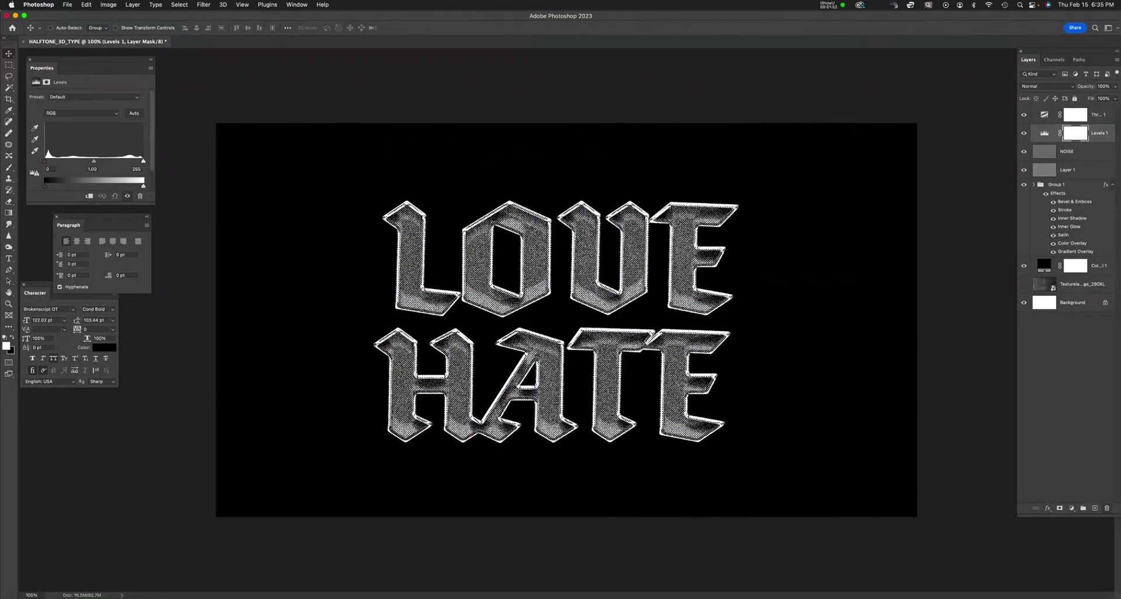
left_click_drag(143, 185, 132, 161)
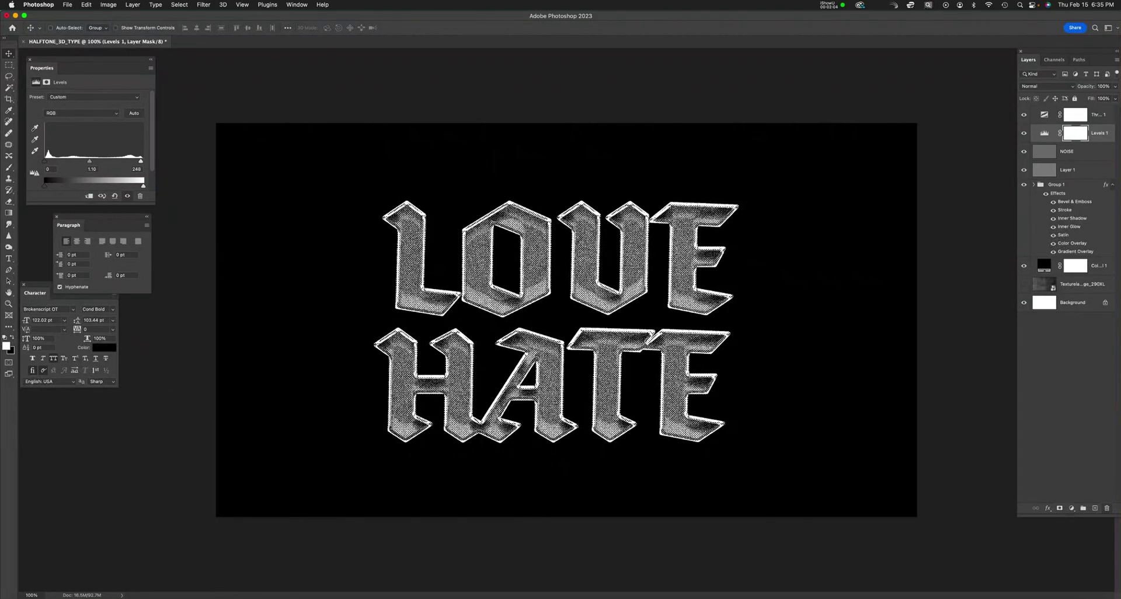
left_click(1081, 152)
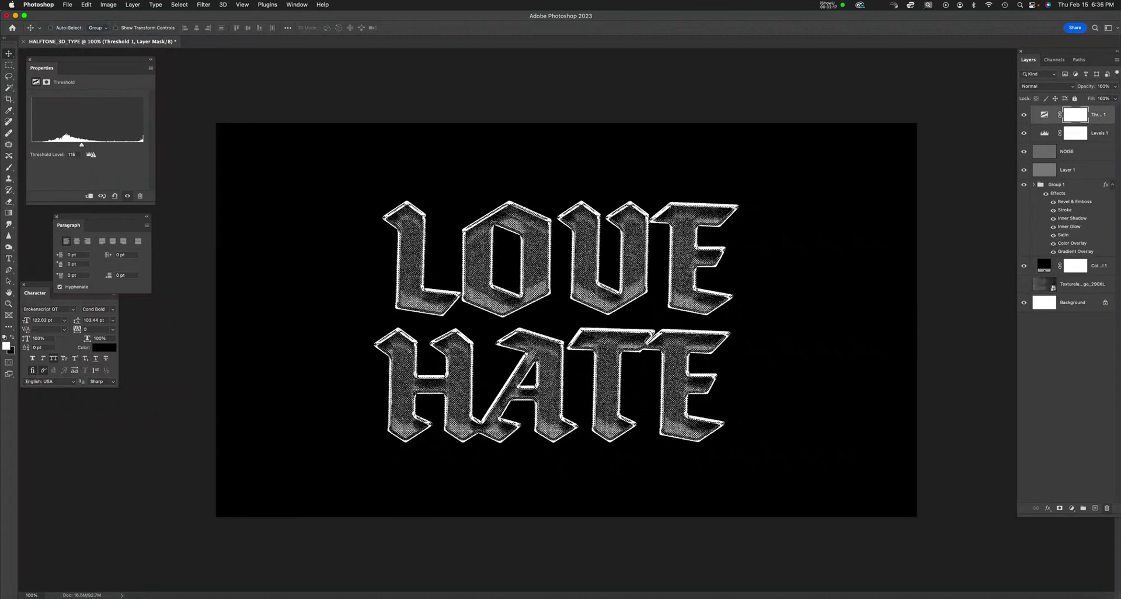
- Turn off Color Overlay in Group 1's layer style and open the gradient of its Gradient Overlay for editing
left_click(1067, 170)
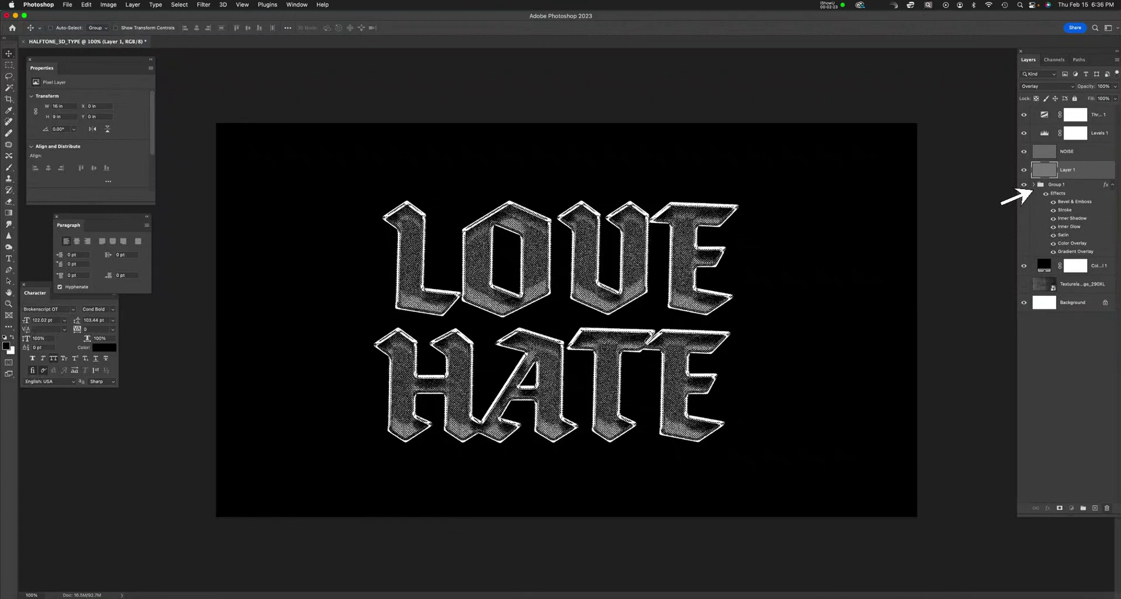
left_click(1032, 187)
double_click(1031, 188)
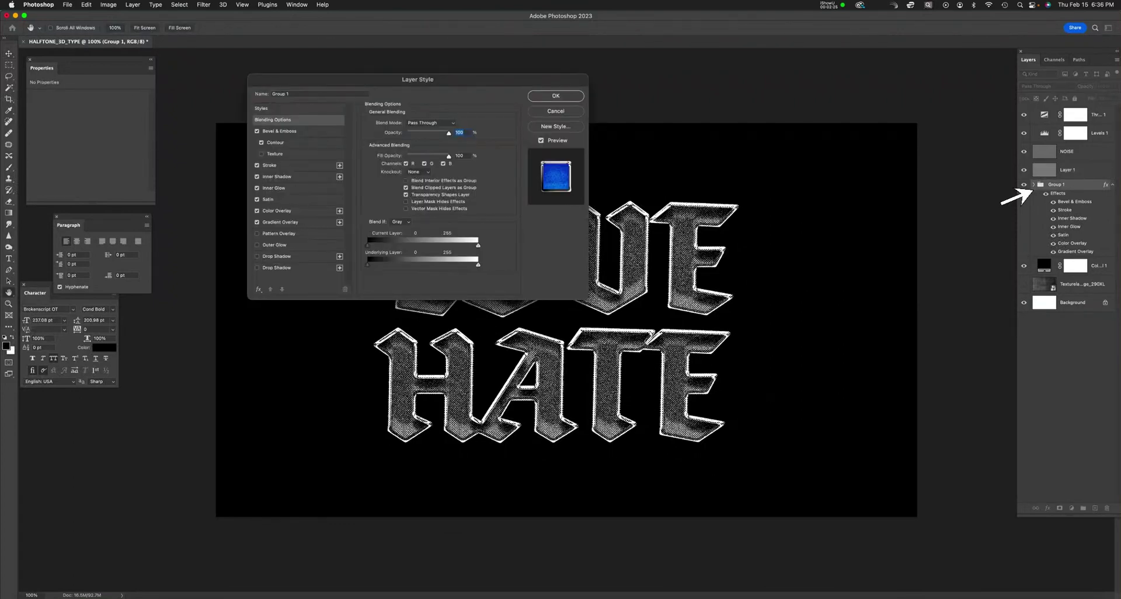
left_click_drag(417, 80, 282, 80)
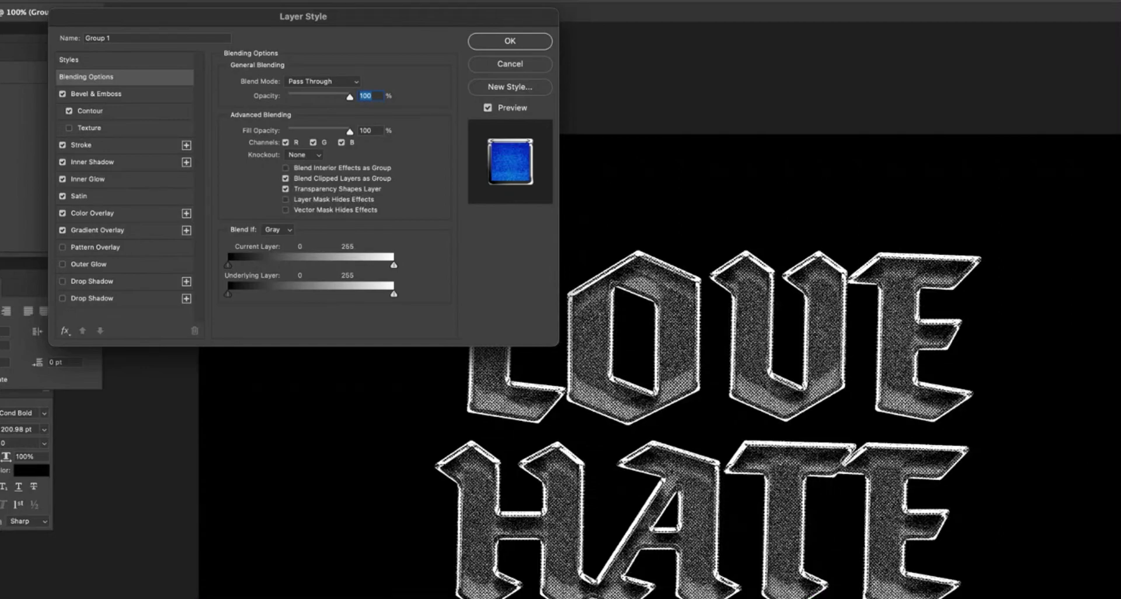
left_click(92, 213)
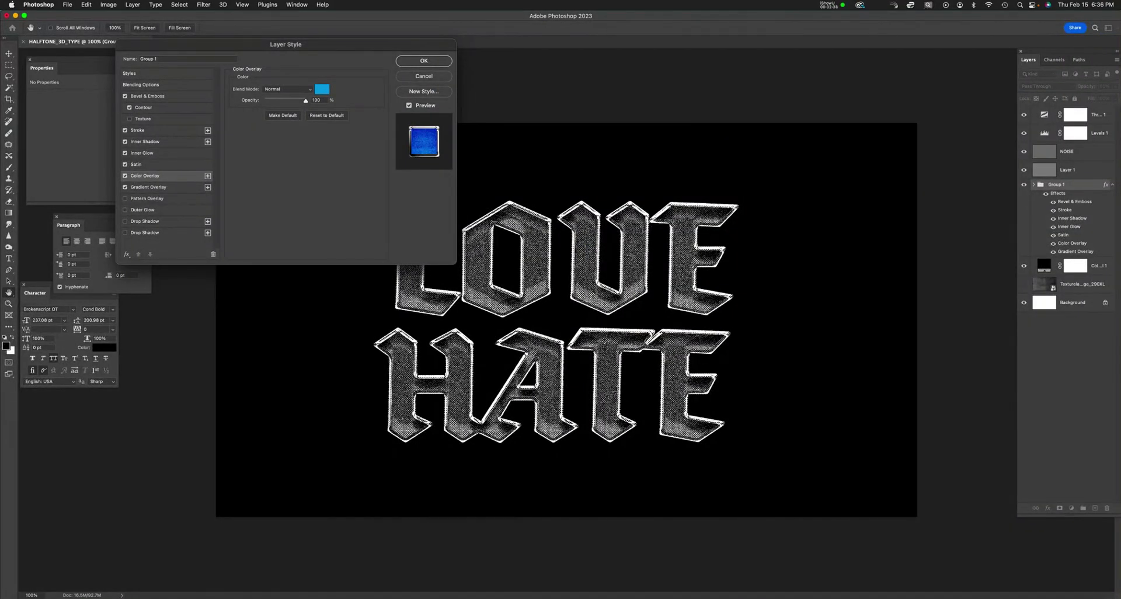
left_click(125, 176)
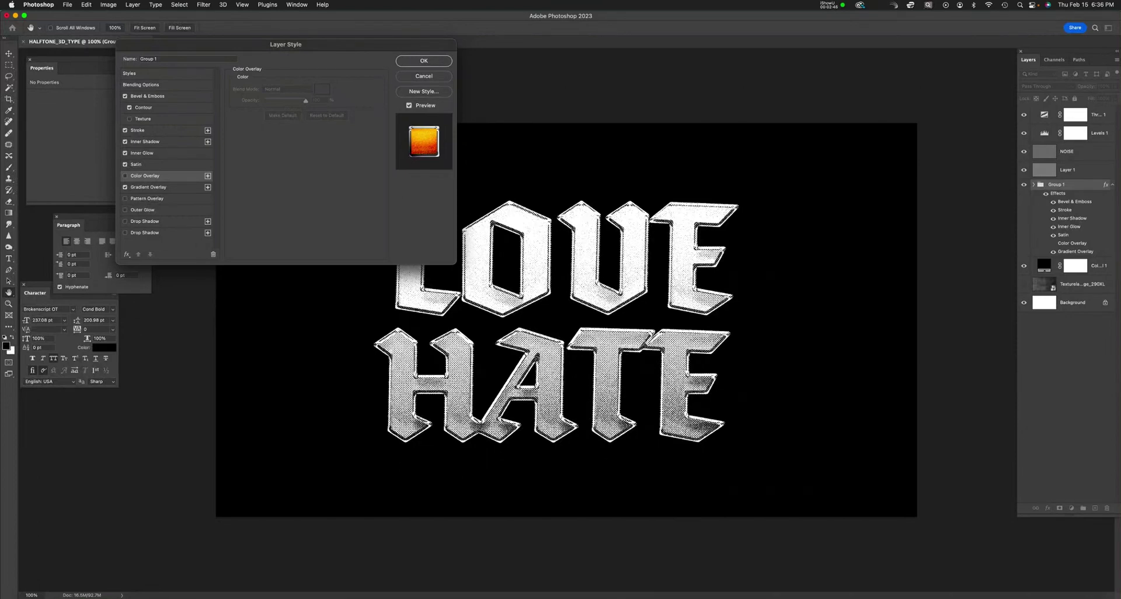
left_click(148, 187)
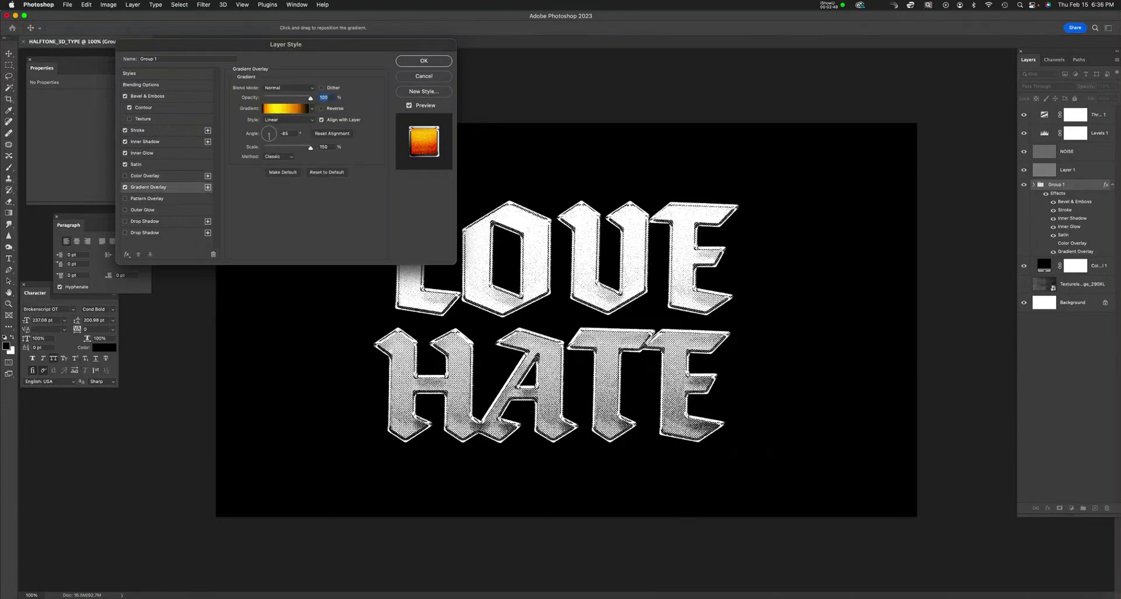
left_click(285, 108)
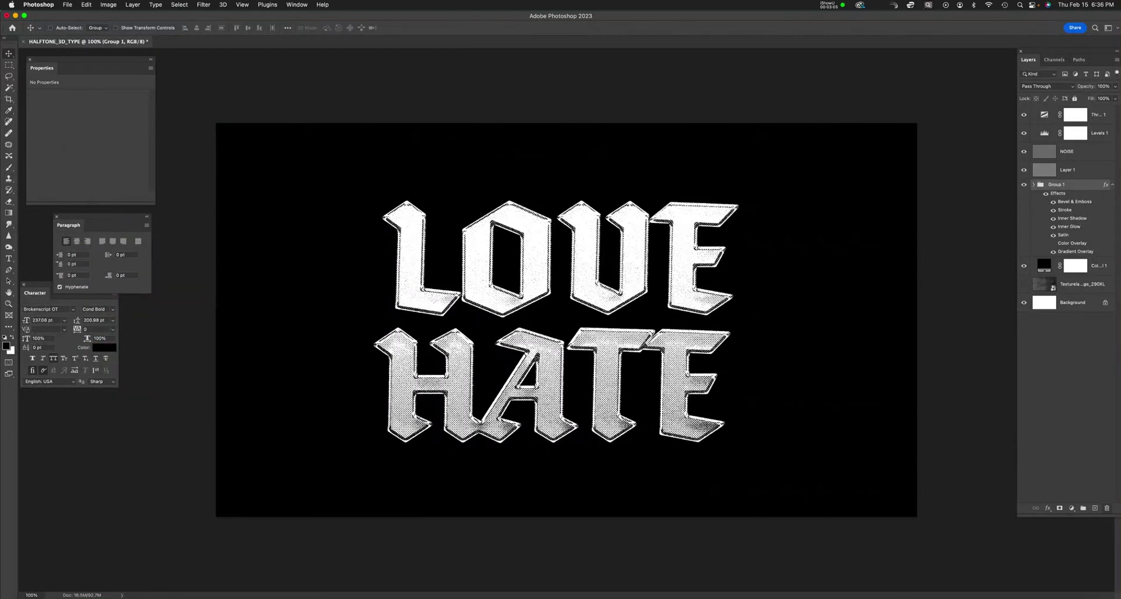
- Add an Exposure adjustment layer above NOISE, raise its exposure strongly, and invert its mask to black
left_click(1099, 132)
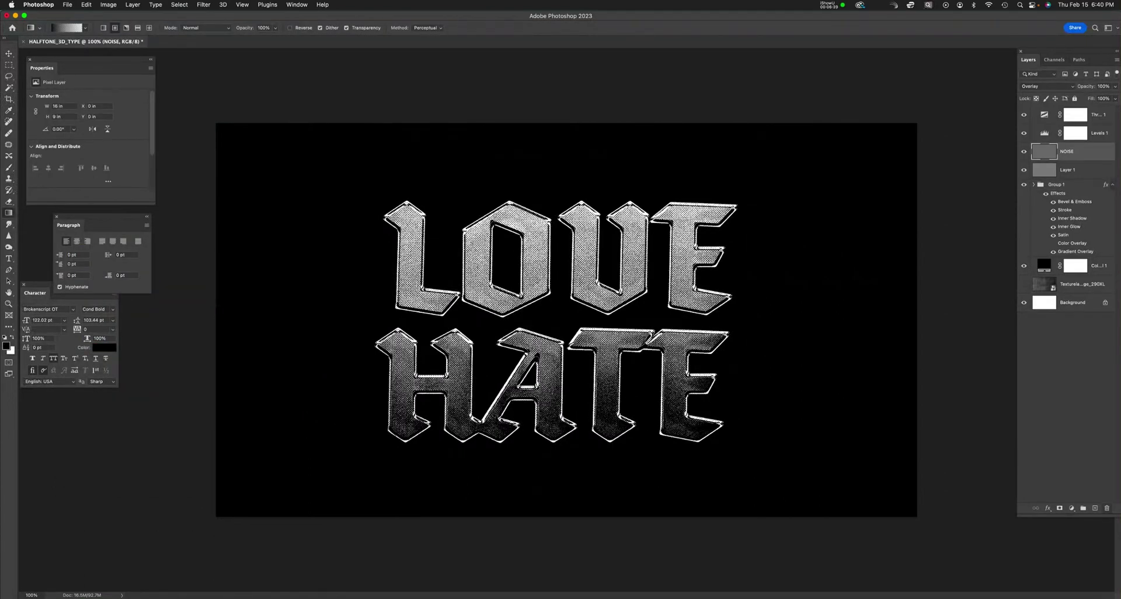
left_click(1071, 508)
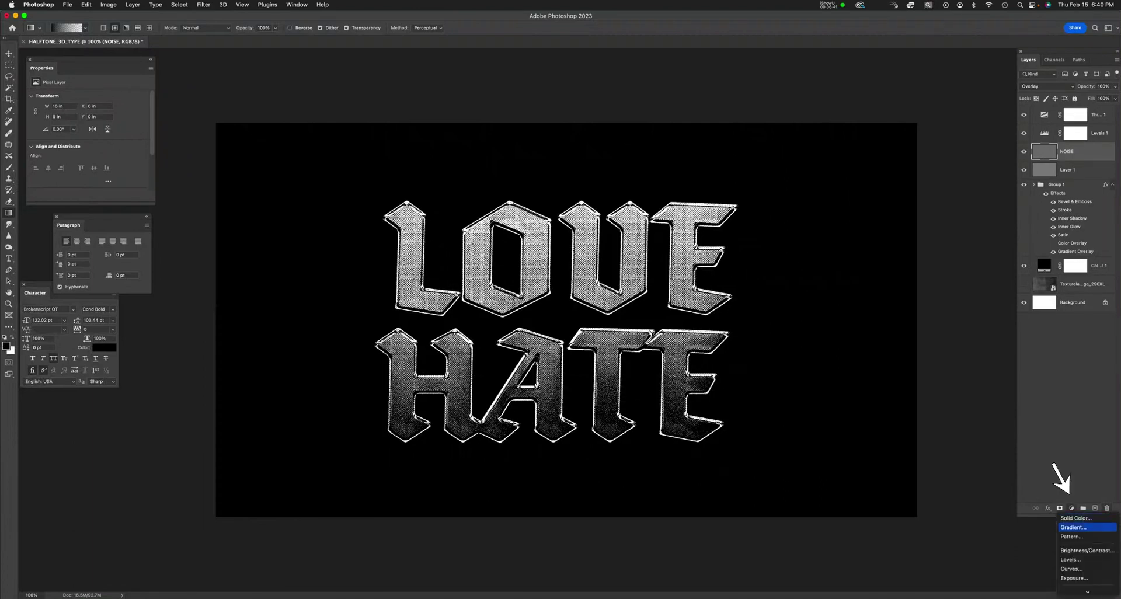
left_click(1074, 550)
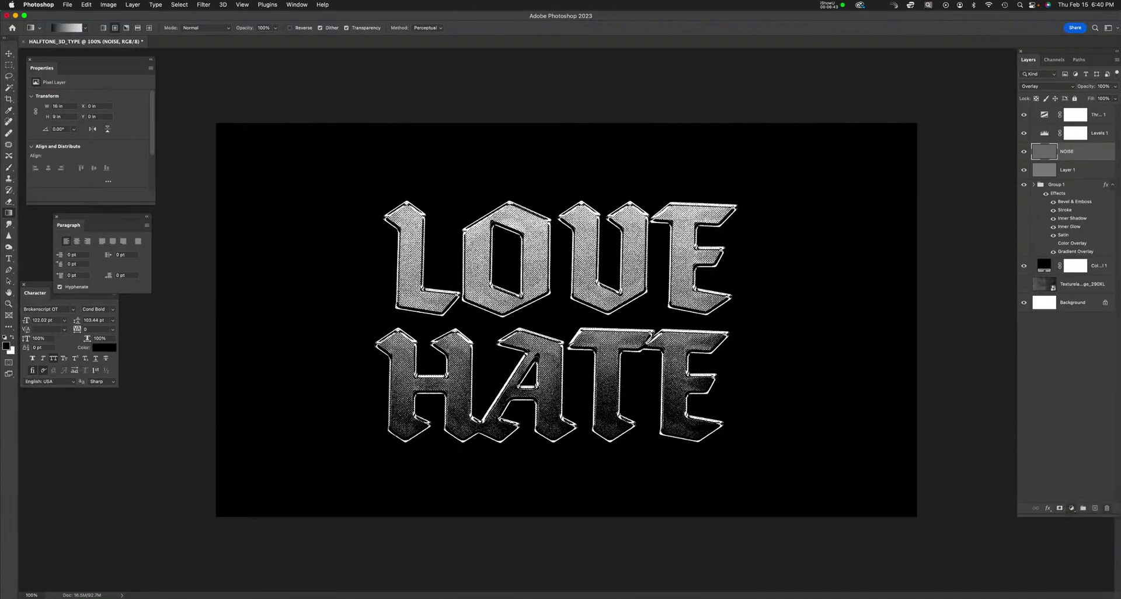
left_click_drag(87, 118, 122, 118)
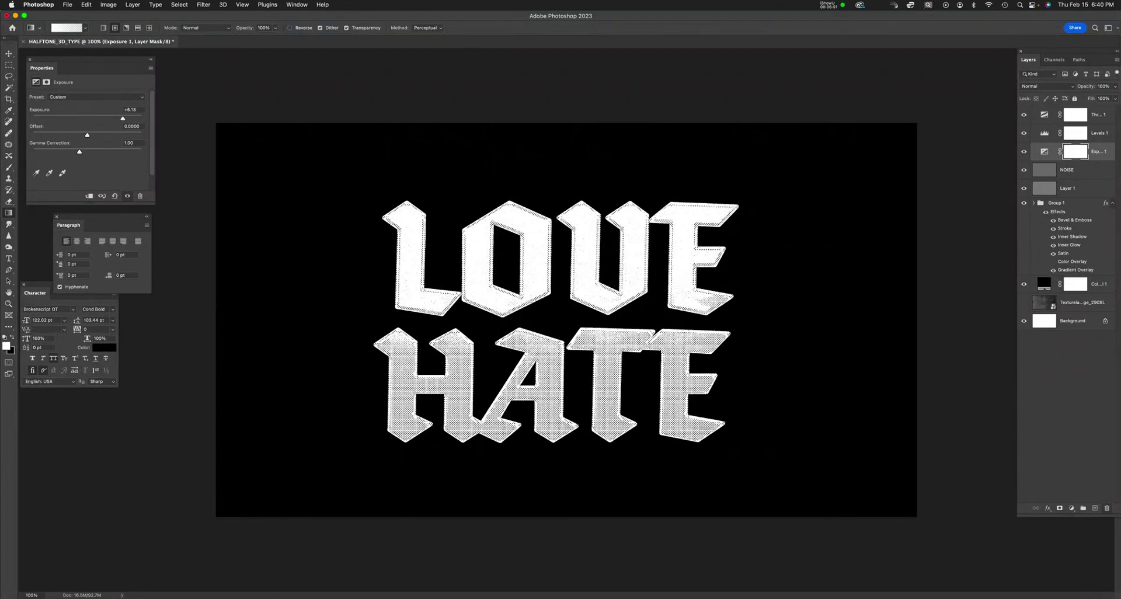
key("super+i")
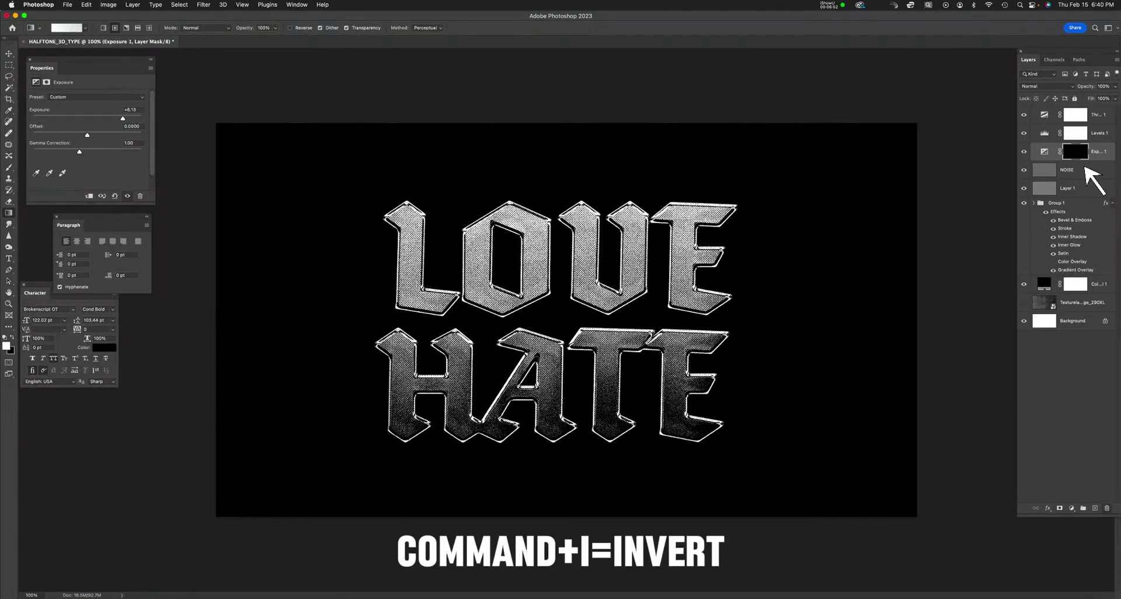
- Paint white on the Exposure mask over the upper parts of the LOVE letters, raising the brush flow to about 46%
key("b")
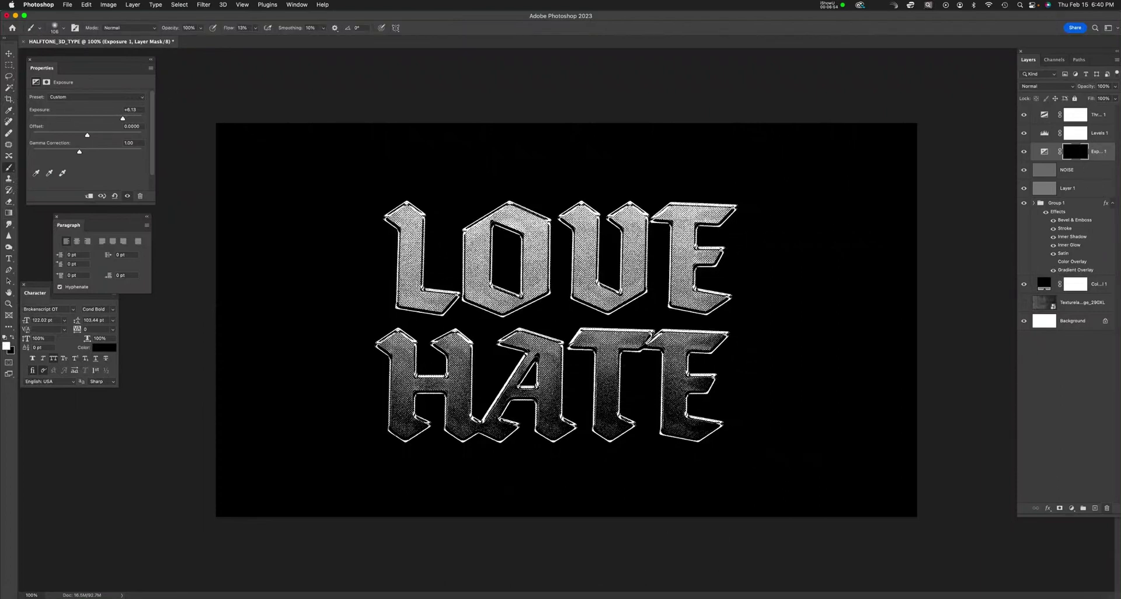
left_click_drag(402, 216, 413, 225)
left_click(255, 27)
left_click_drag(250, 42, 268, 42)
left_click(395, 218)
left_click_drag(508, 216, 534, 234)
left_click_drag(411, 231, 411, 248)
left_click_drag(577, 219, 630, 230)
mouse_move(671, 215)
left_mouse_down()
mouse_move(709, 214)
mouse_move(682, 237)
left_mouse_up()
- Enlarge the brush and paint white on the Exposure mask across the middle of the LOVE letters to extend the highlights
key("bracketright")
key("bracketright")
key("bracketright")
left_click_drag(587, 242, 412, 248)
mouse_move(586, 252)
left_mouse_down()
mouse_move(633, 251)
mouse_move(479, 255)
left_mouse_up()
left_click_drag(411, 262, 585, 261)
left_click_drag(633, 260, 680, 260)
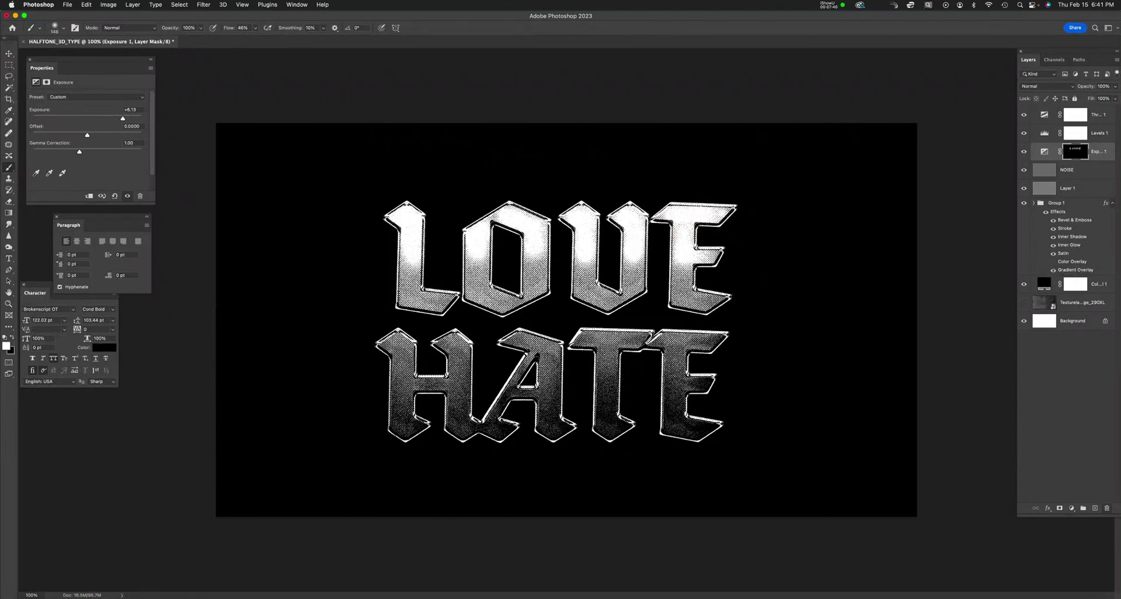
- Expand Group 1, set the kerning between T and E in HATE to 60, and set the V–E kerning in LOVE to 20
left_click(1033, 203)
left_click(1056, 203)
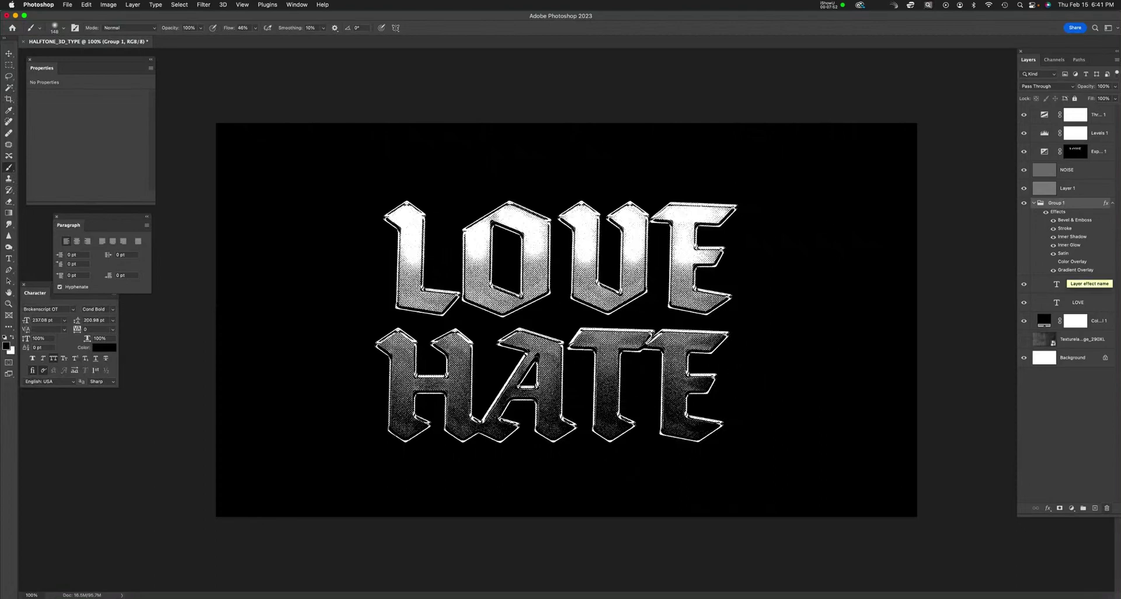
left_click(1077, 284)
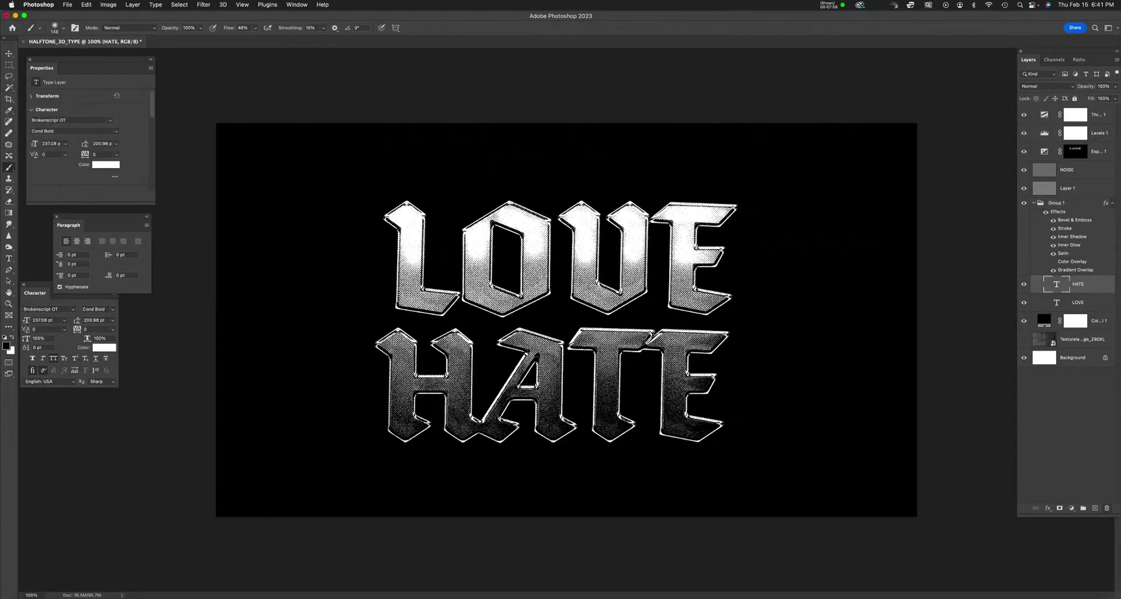
key("t")
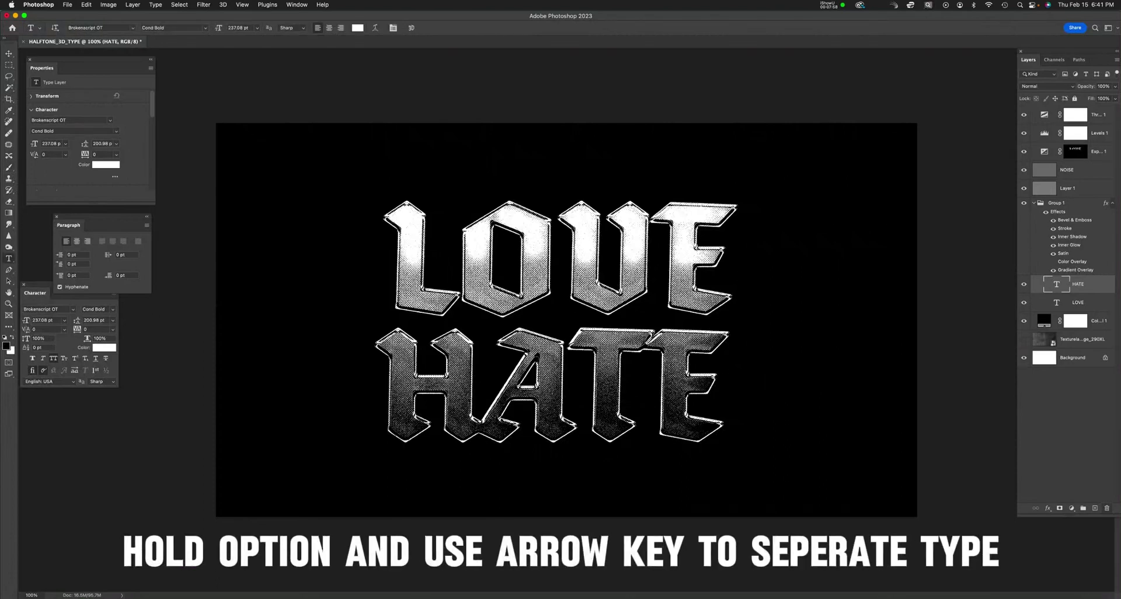
left_click(647, 387)
key("alt+Right")
key("alt+Right")
key("alt+Right")
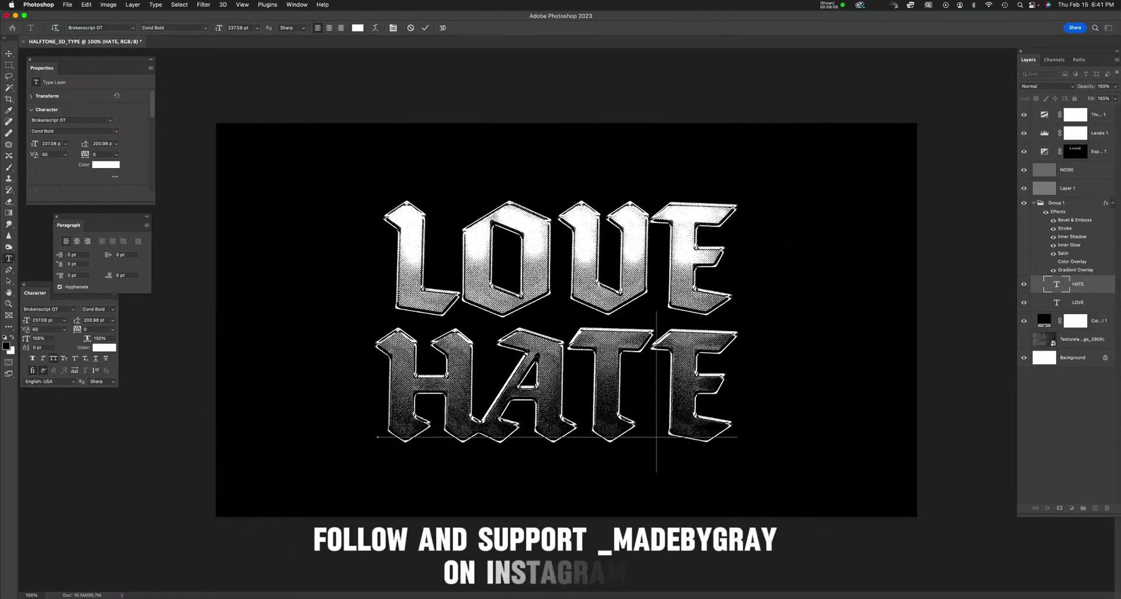
key("Escape")
left_click(555, 263)
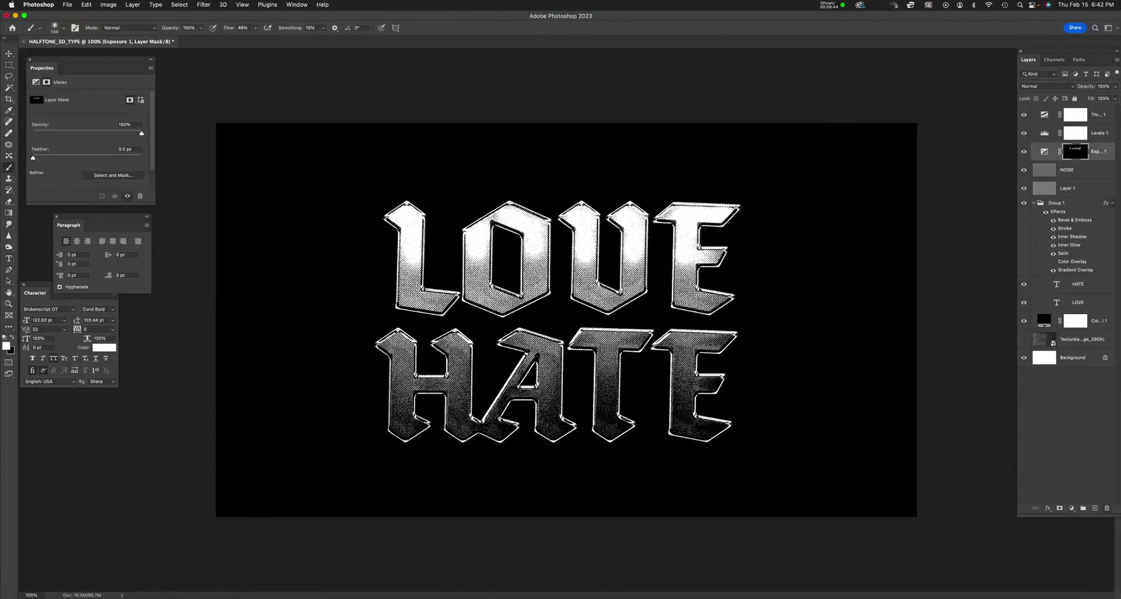
- Move the Texturelabs_Grunge_290XL layer above the color fill layer, at the bottom of Group 1, and make it visible
left_click(1074, 339)
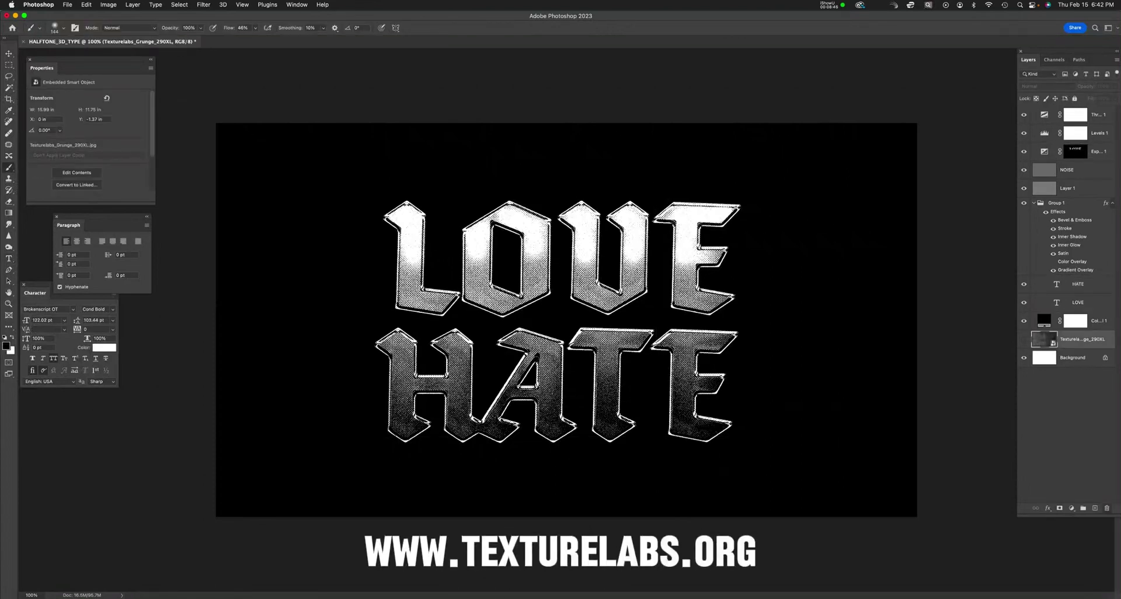
left_click_drag(1074, 338, 1071, 315)
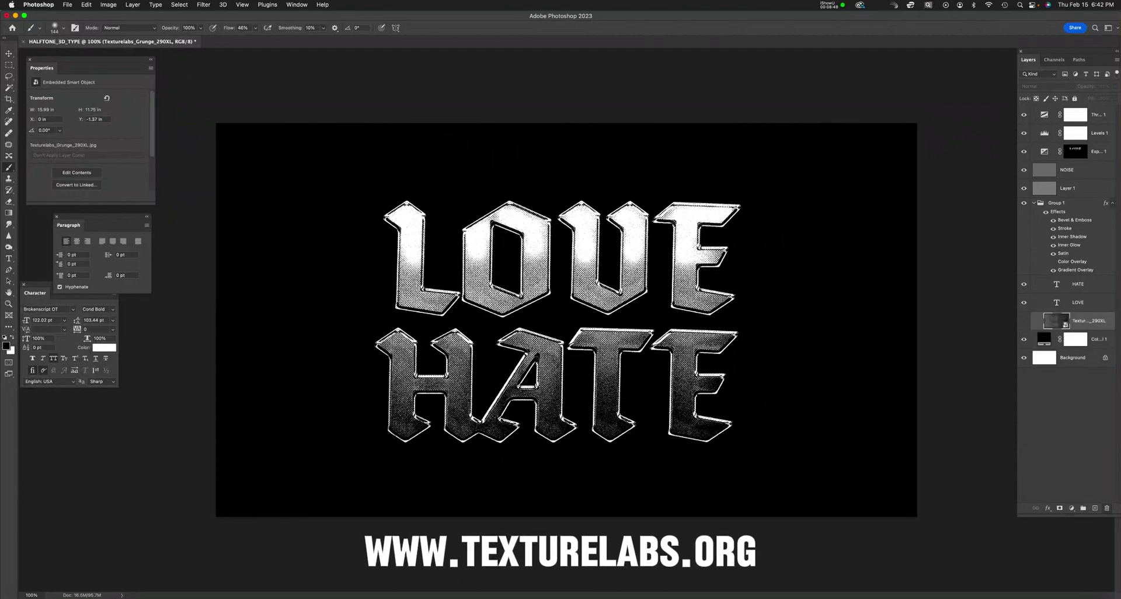
key("super+comma")
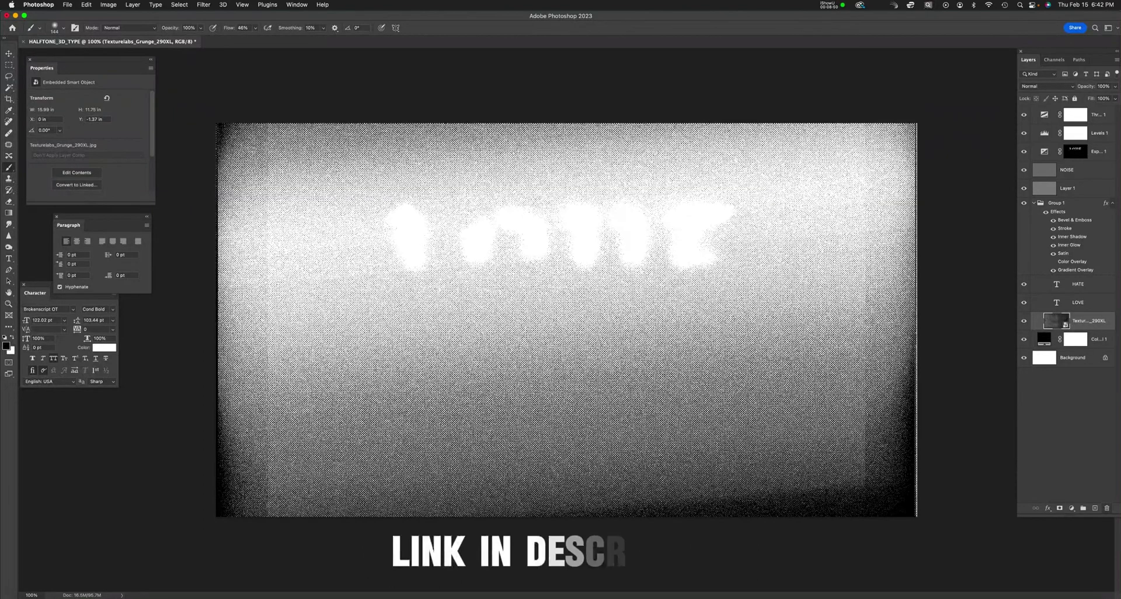